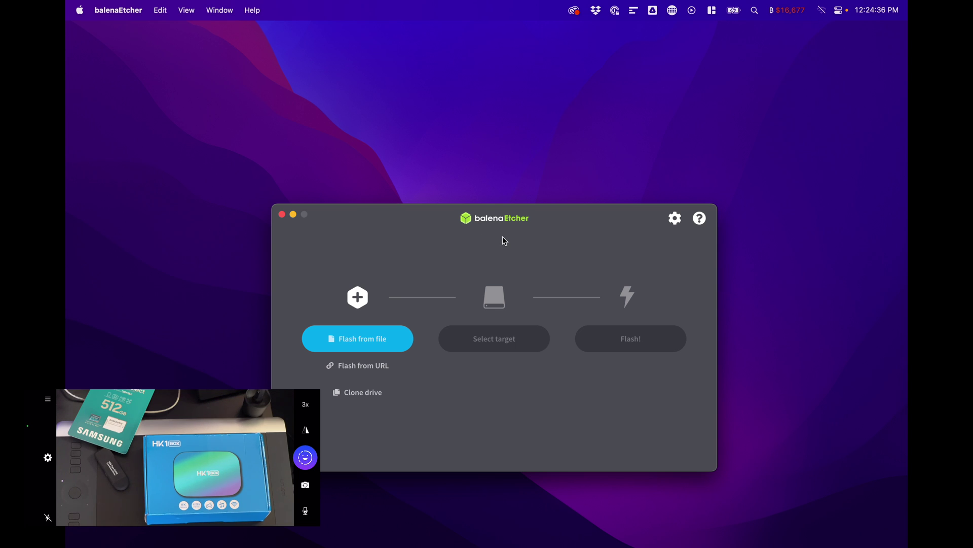
Step: Switch to the Space showing the EmuELEC v4.6 GitHub release page in Safari
key(ctrl+Left)
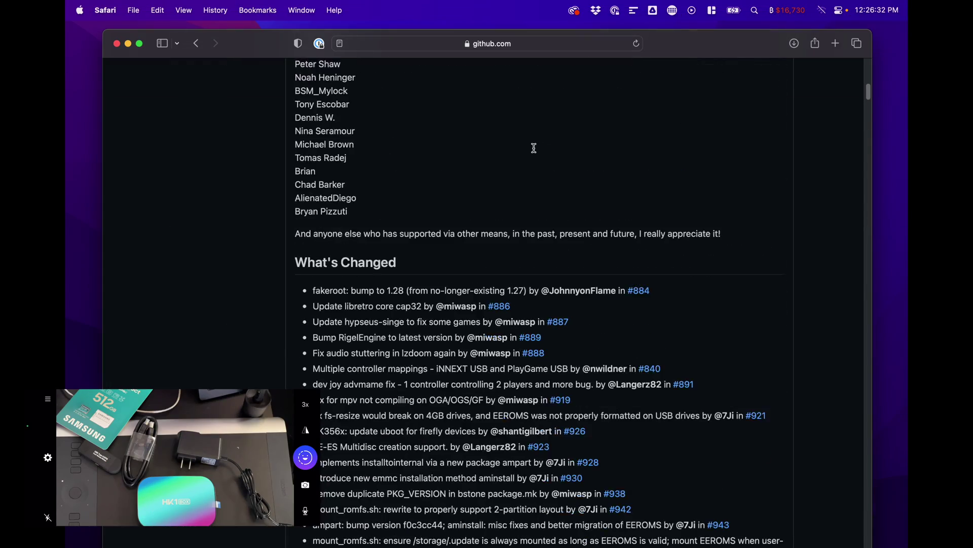
scroll(534, 148, down, 15)
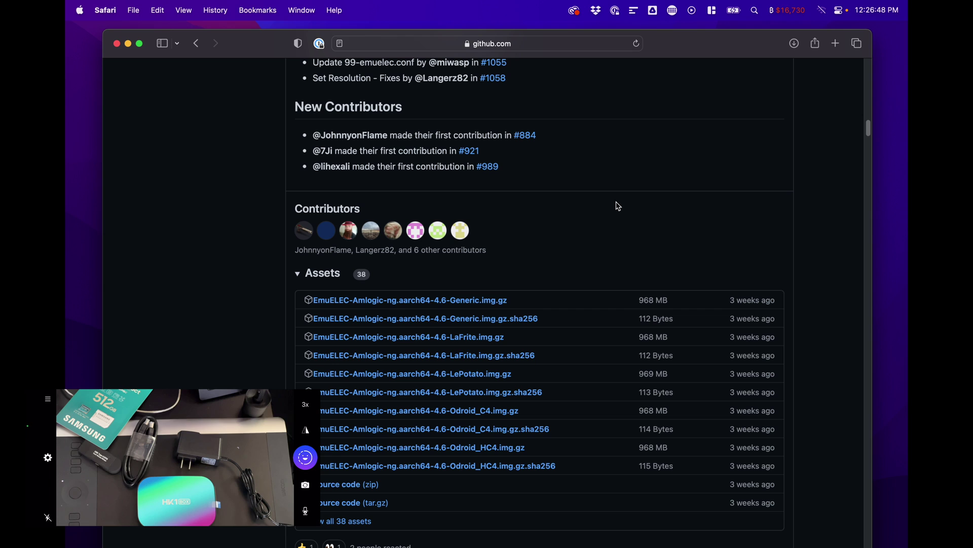
Step: Scroll down to the v4.6 Assets list, then return to the balenaEtcher Space
key(ctrl+Right)
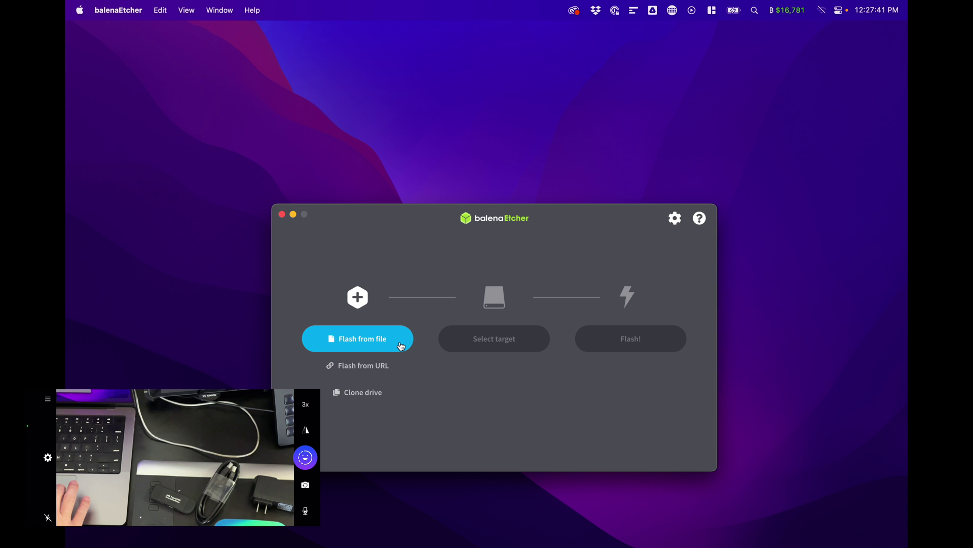
Step: Load the EmuELEC Generic image from Downloads as the source and bring up the target drive list
click(401, 346)
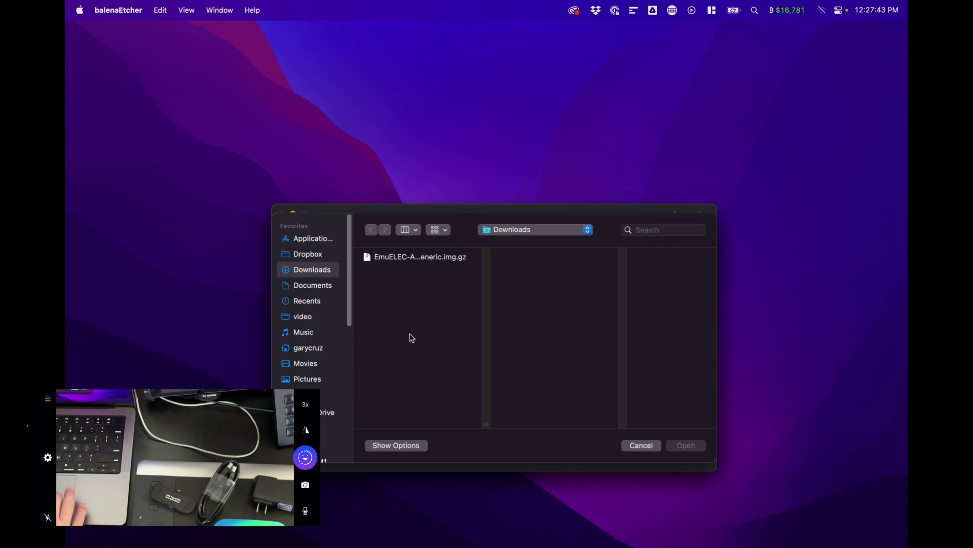
click(438, 260)
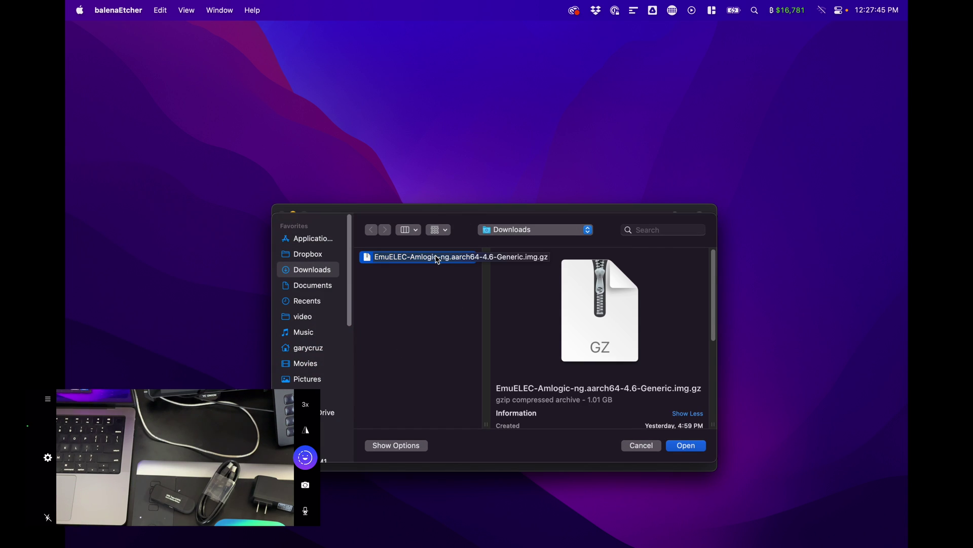
click(682, 446)
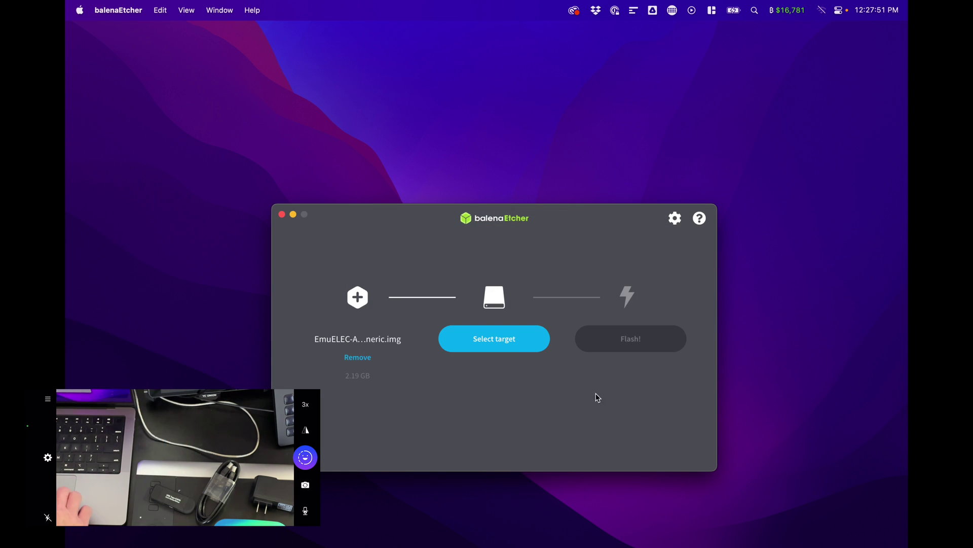
click(526, 346)
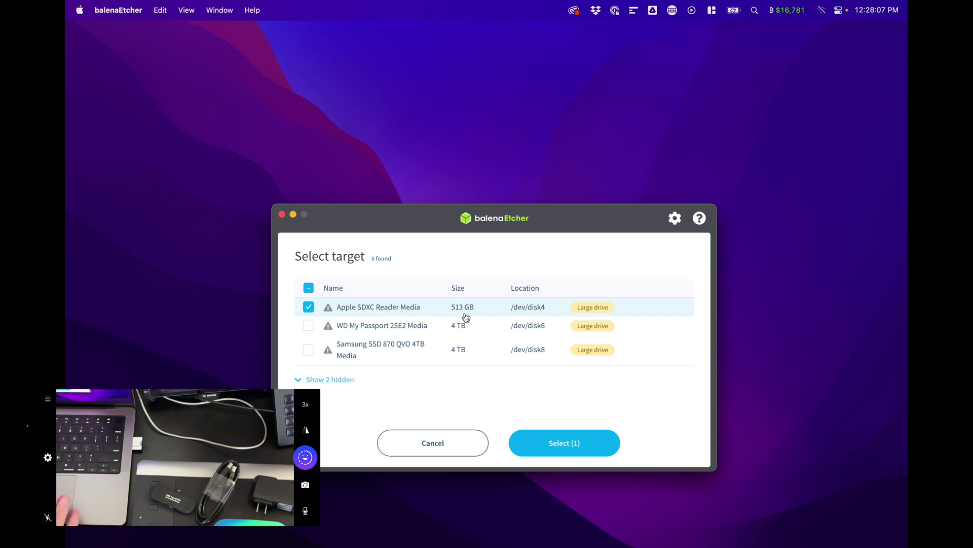
Step: Confirm the 513 GB Apple SDXC target and flash it, accepting the large-drive warning and authorising with the admin password
click(560, 452)
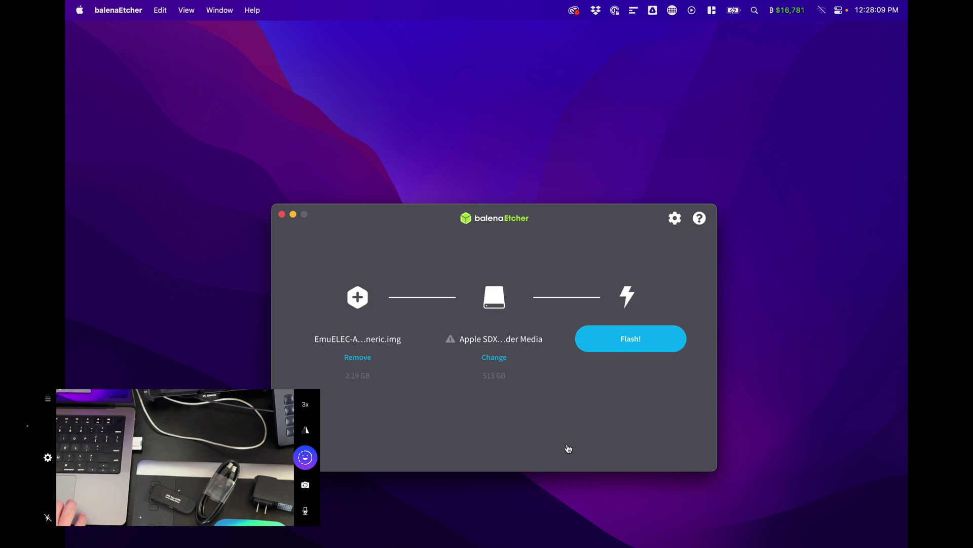
click(655, 354)
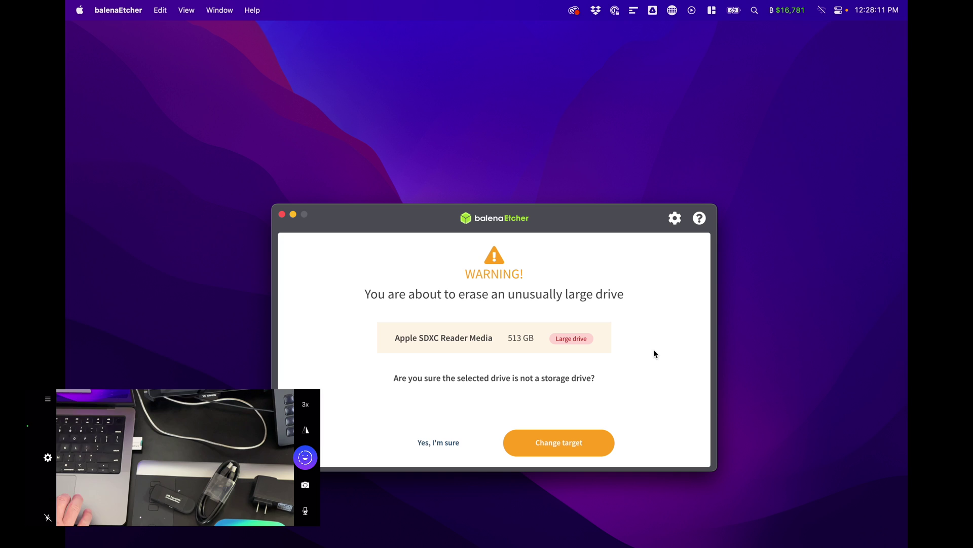
click(442, 444)
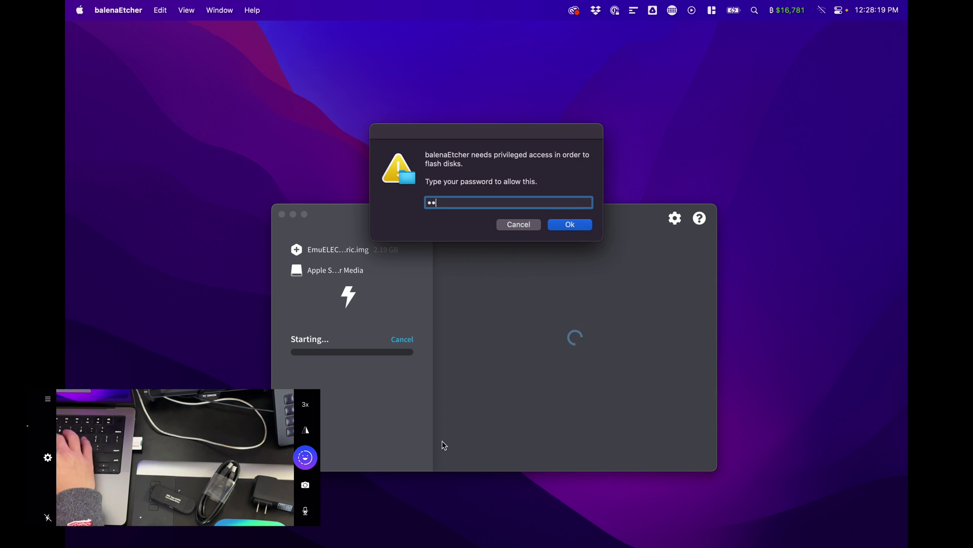
text(•)
key(Return)
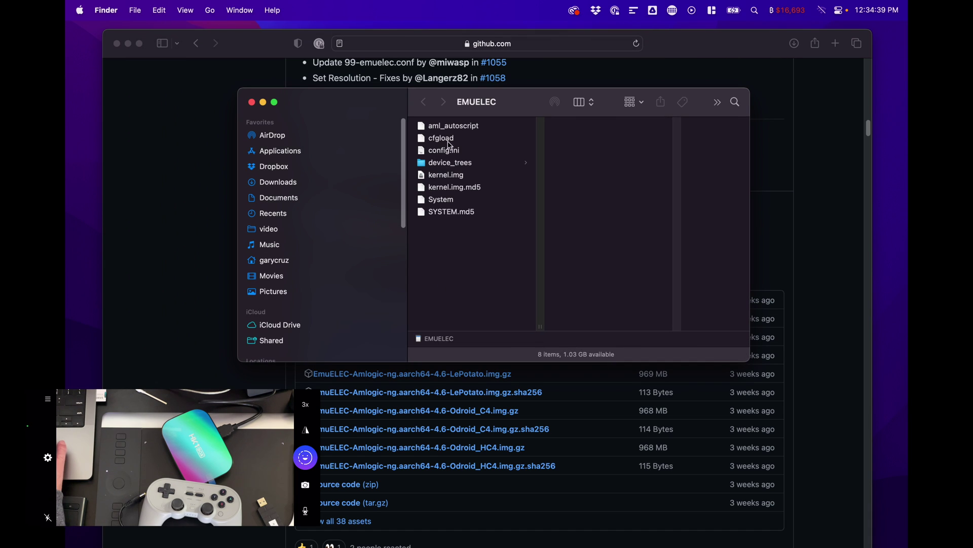
Step: Find and select sm1_s905x3_4g.dtb in the device_trees folder, keeping its original name
click(454, 163)
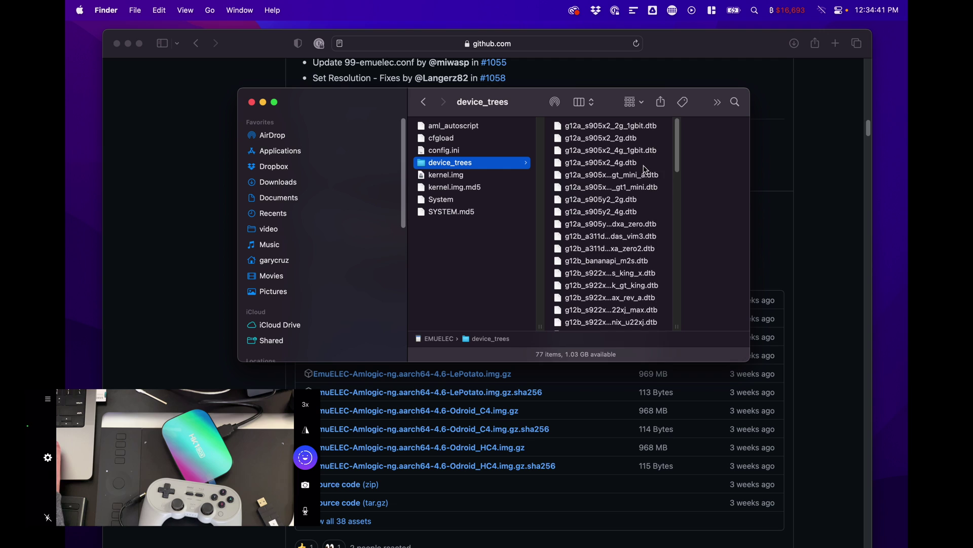
scroll(646, 170, down, 20)
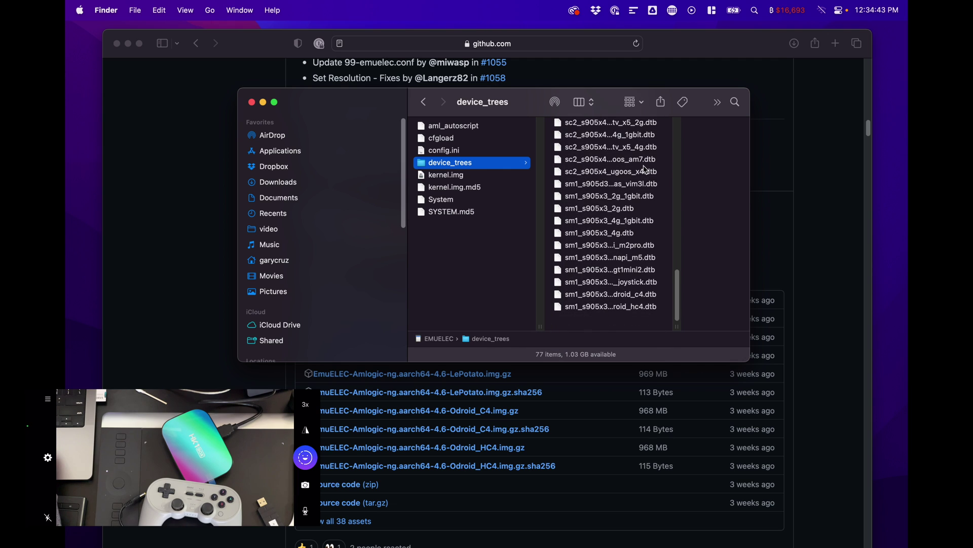
scroll(646, 169, up, 1)
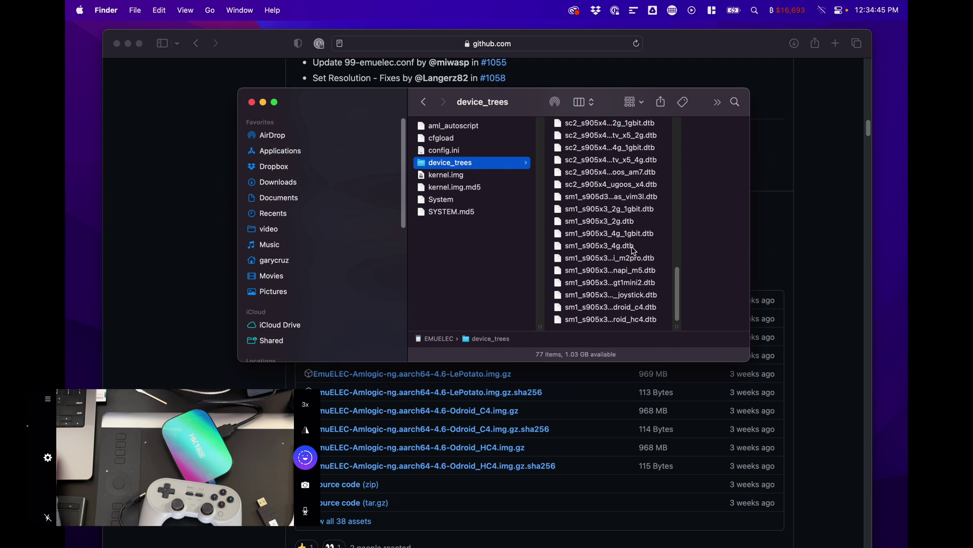
click(597, 250)
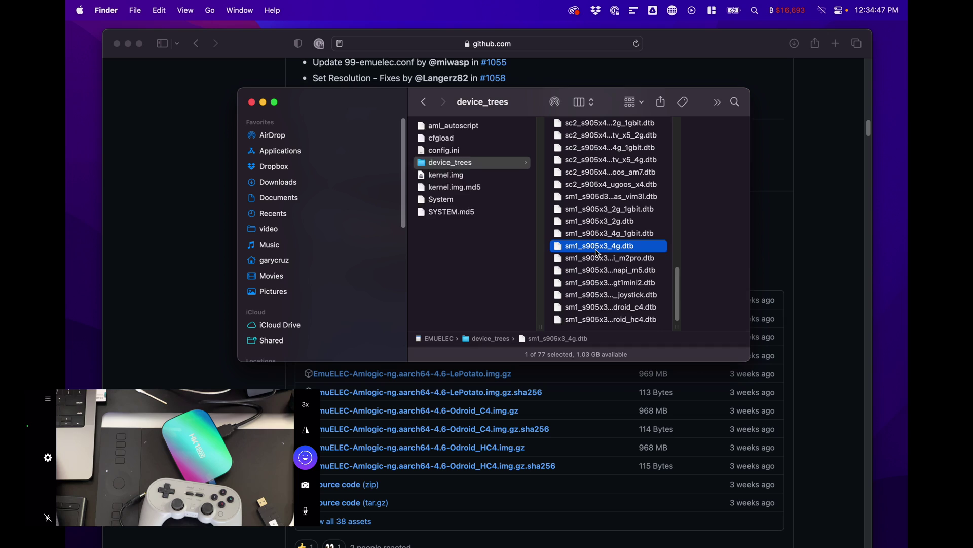
click(555, 250)
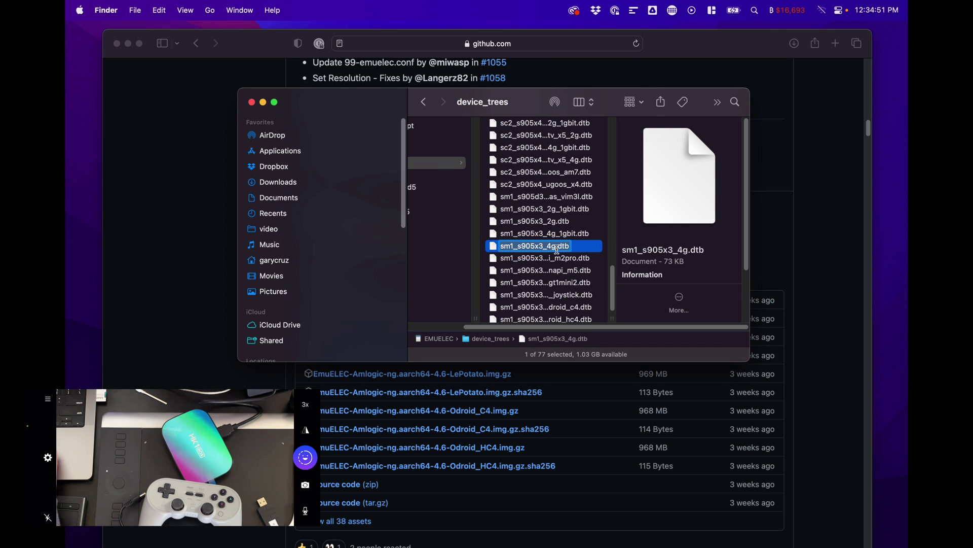
key(Escape)
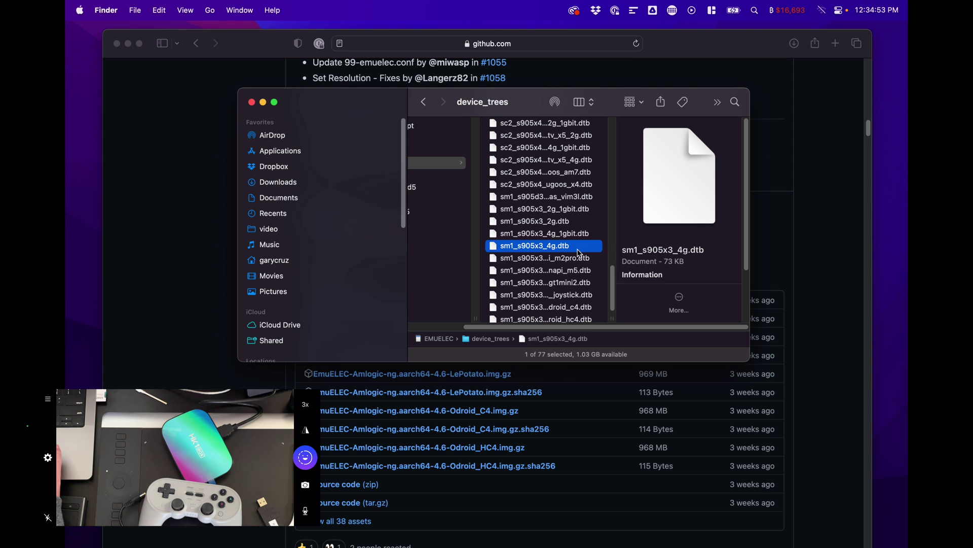
Step: Copy sm1_s905x3_4g.dtb into the EMUELEC root and rename the copy to dtb.img
drag(563, 252, 478, 268)
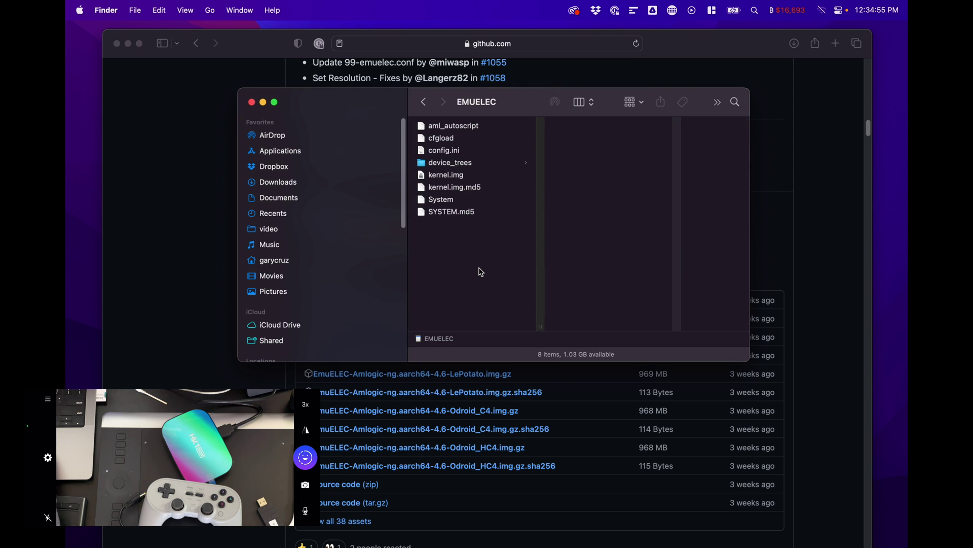
click(477, 201)
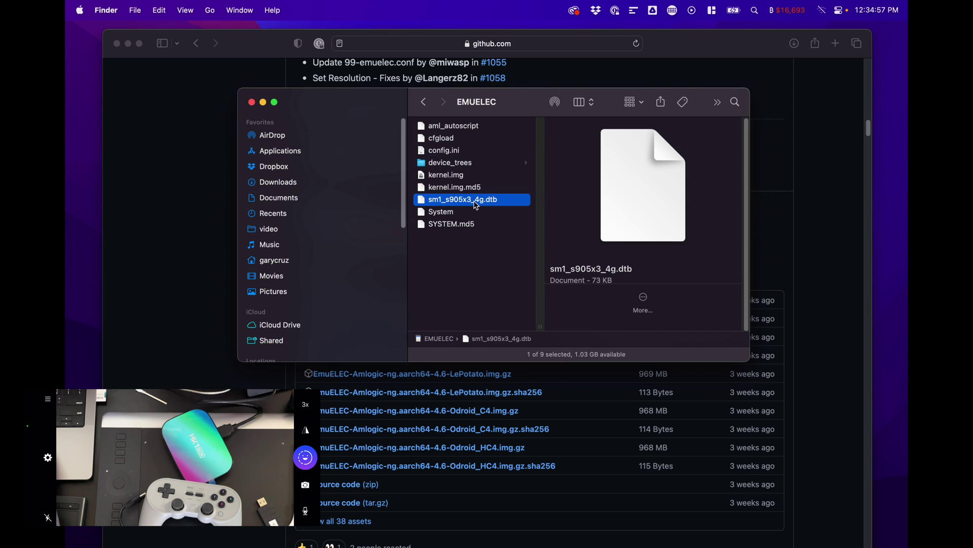
key(Return)
text(dtb)
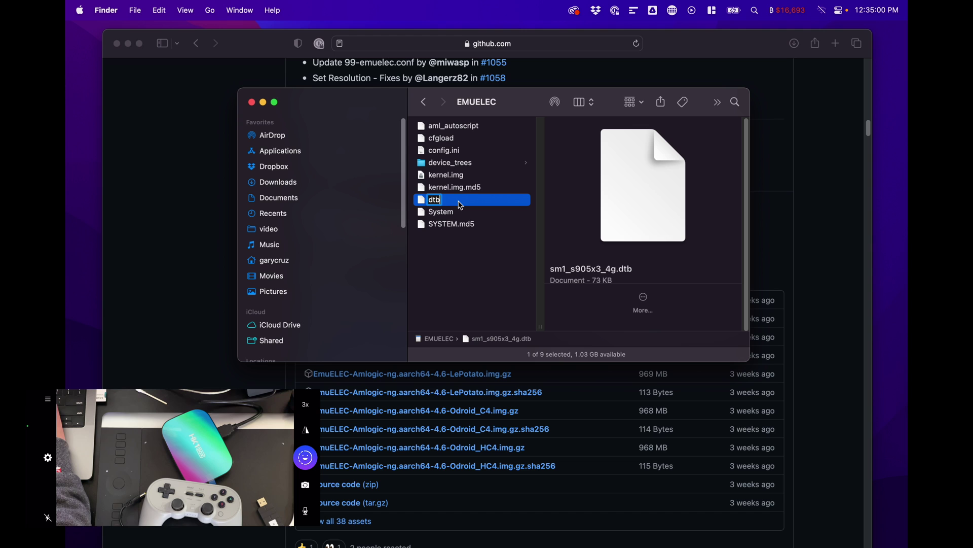
text(.img)
key(Return)
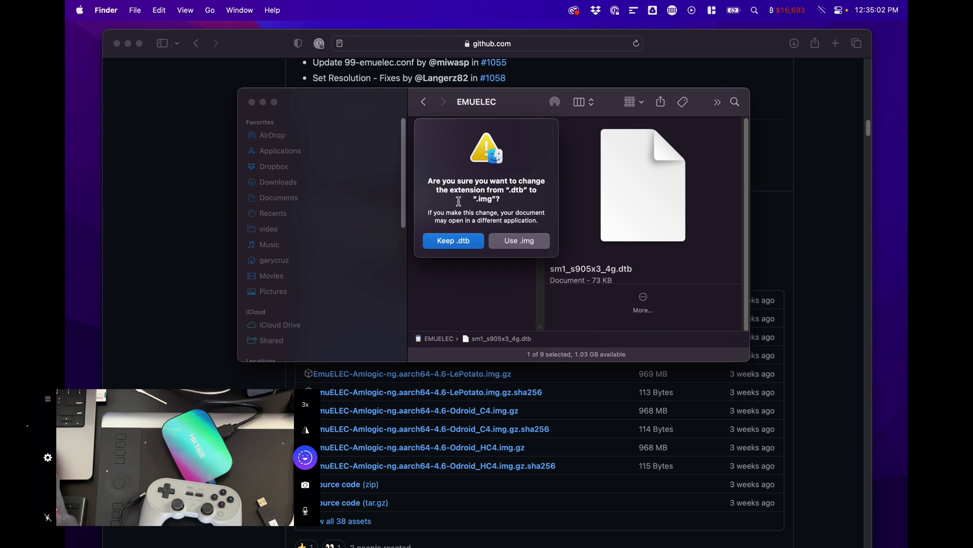
click(517, 241)
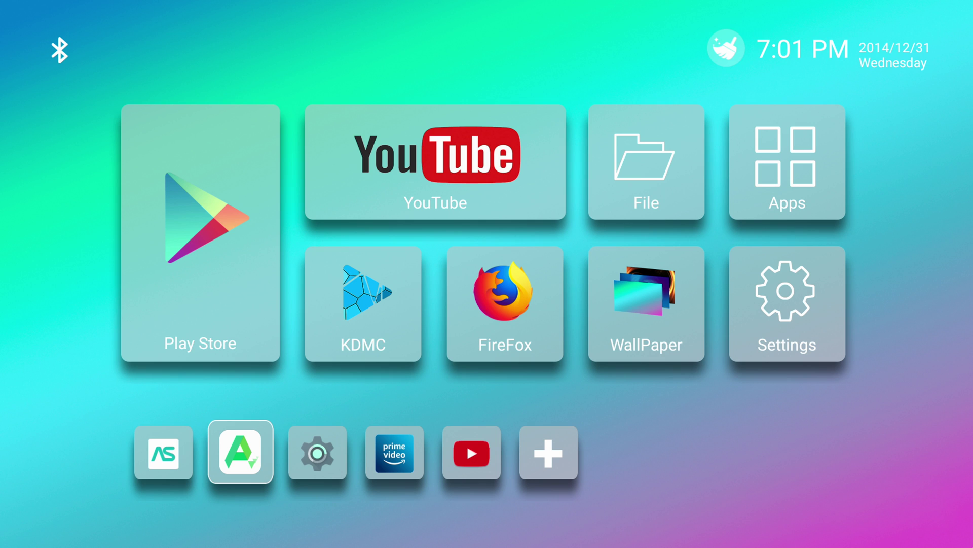
Step: Navigate to Settings > Display > Screen resolution on the Android TV box
key(Right)
key(Left)
key(Right)
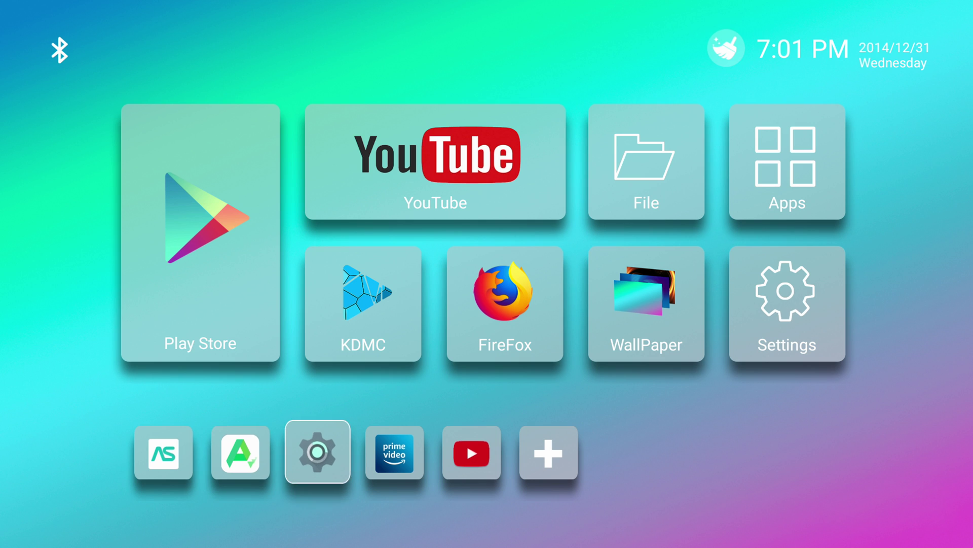
key(Right)
key(Left)
key(Return)
key(Down)
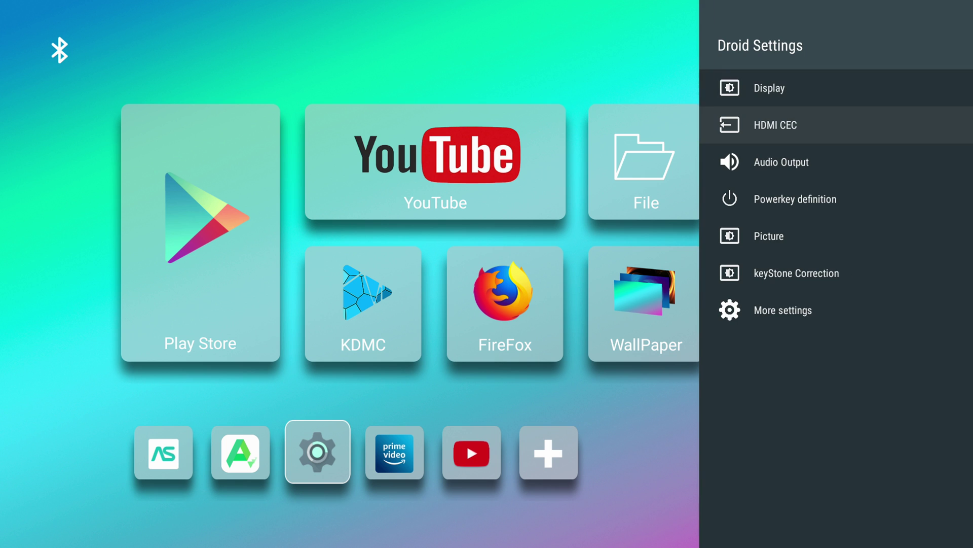
key(Up)
key(Return)
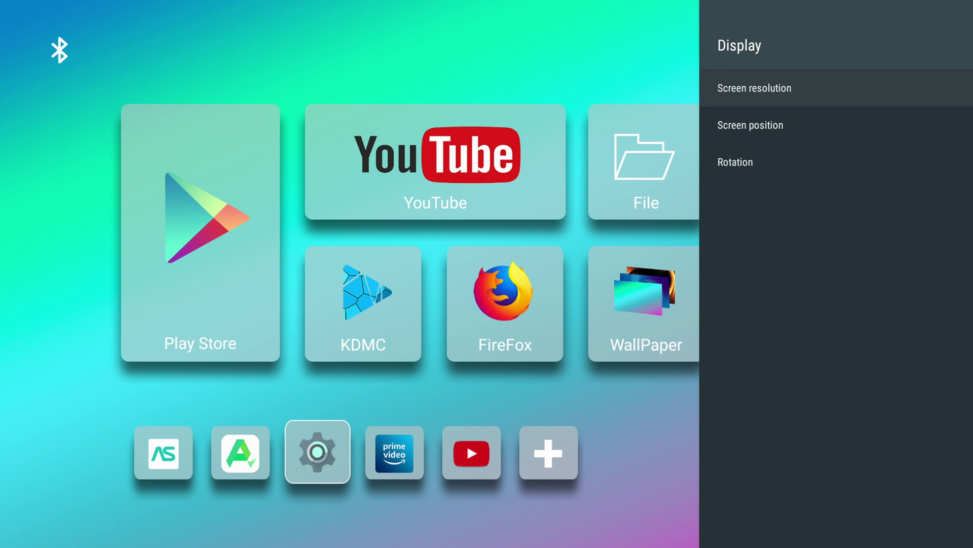
key(Return)
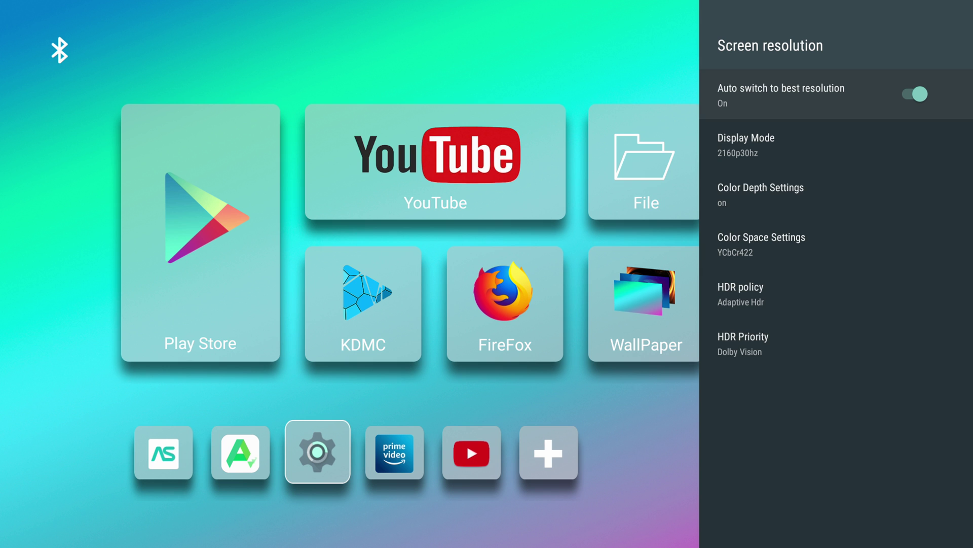
Step: Turn off Auto switch and set the Display Mode to 1080p-60hz
key(Return)
key(Down)
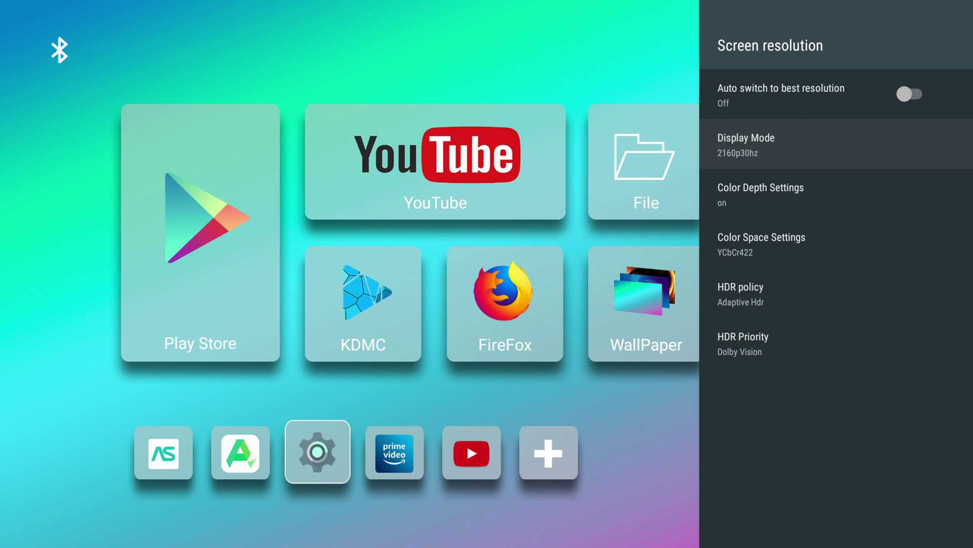
key(Return)
key(Down)
key(Down)
key(Down)
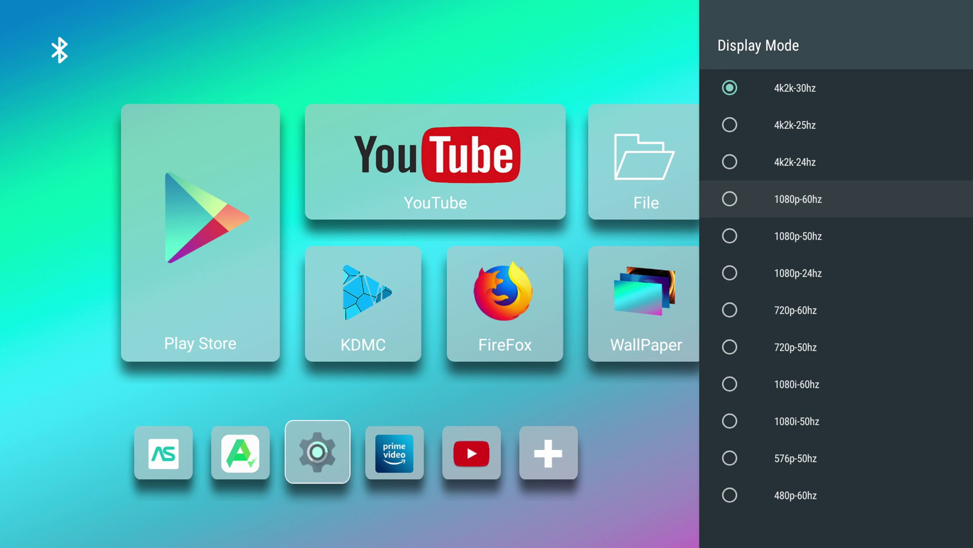
key(Return)
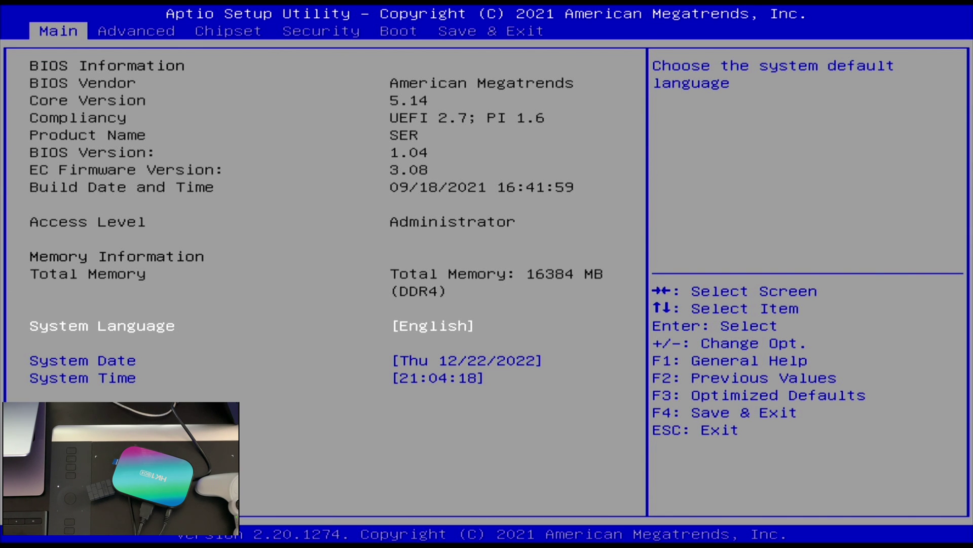
Step: Keep Hard Disk:UEFI OS (CT1000MX500SSD1) as Boot Option #1, then Save Changes and Exit
key(Right)
key(Right)
key(Right)
key(Right)
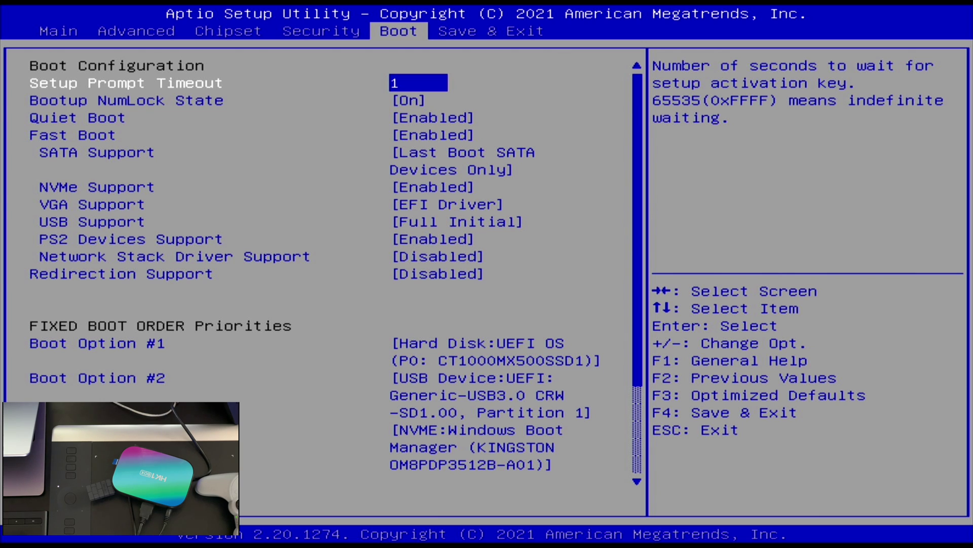
key(Down)
key(Down)
key(Down)
key(Down)
key(Down)
key(Down)
key(Down)
key(Down)
key(Down)
key(Down)
key(Down)
key(Return)
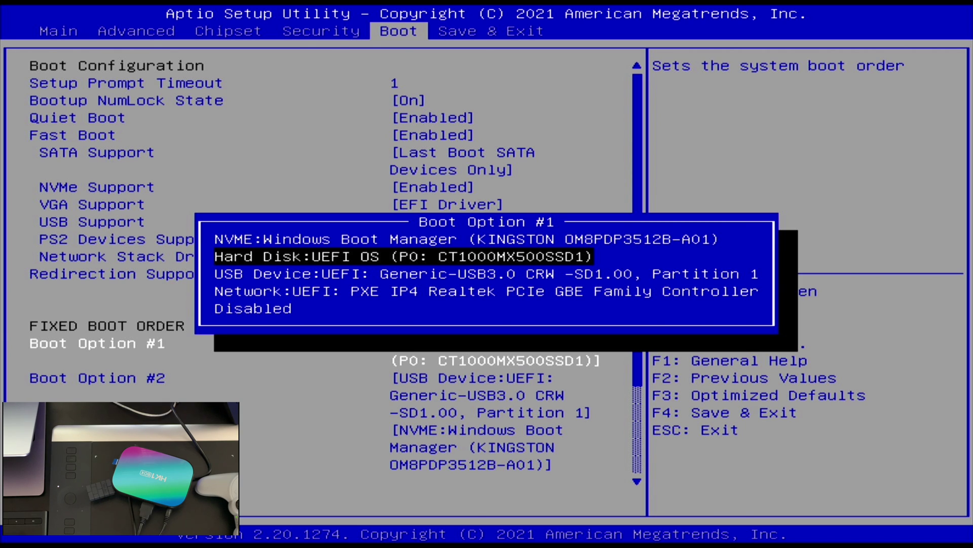
key(Return)
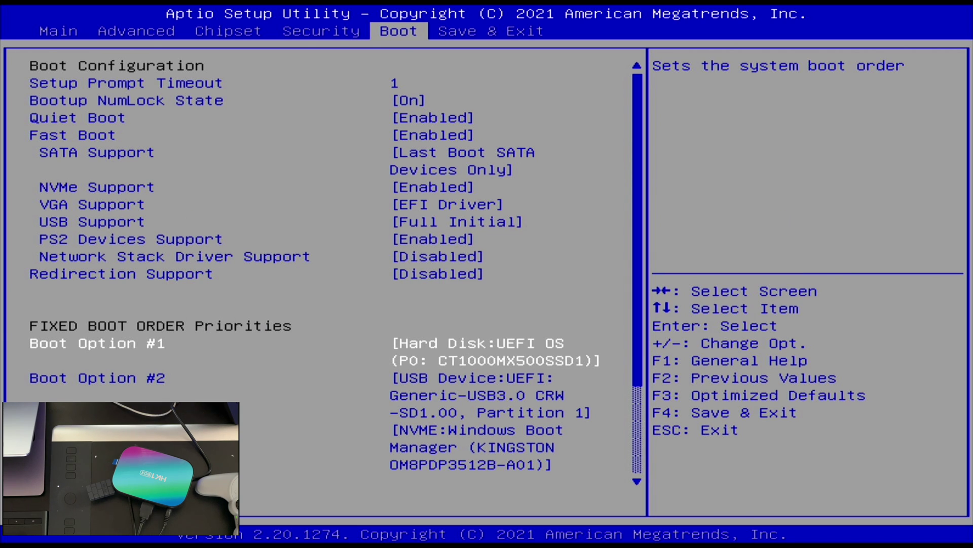
key(Right)
key(Return)
key(Return)
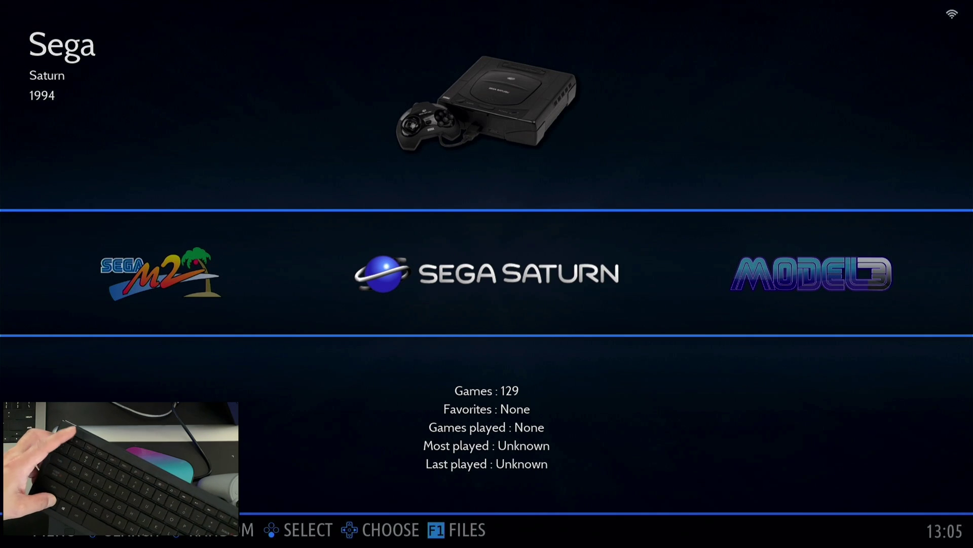
Step: Open the file manager on the EEROMS drive in Detailed List View
key(F1)
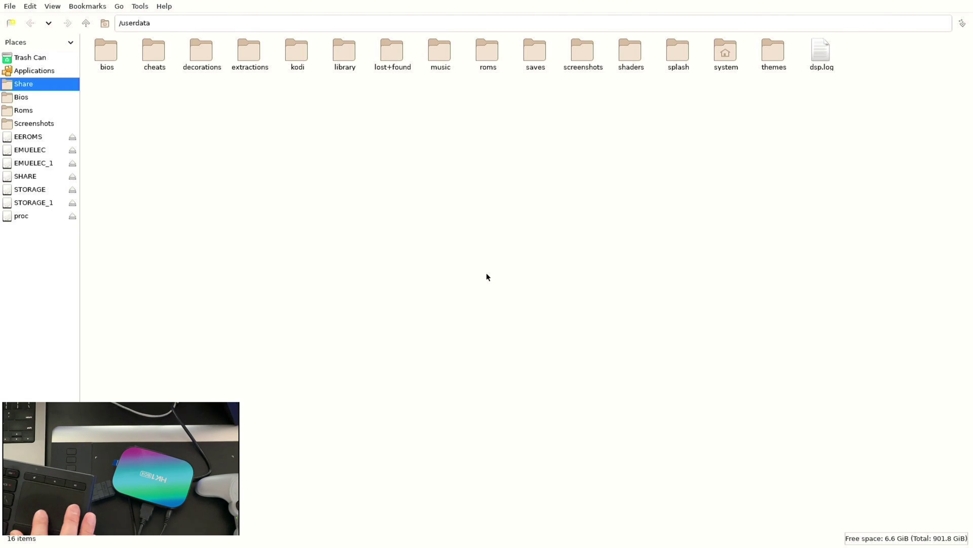
click(29, 137)
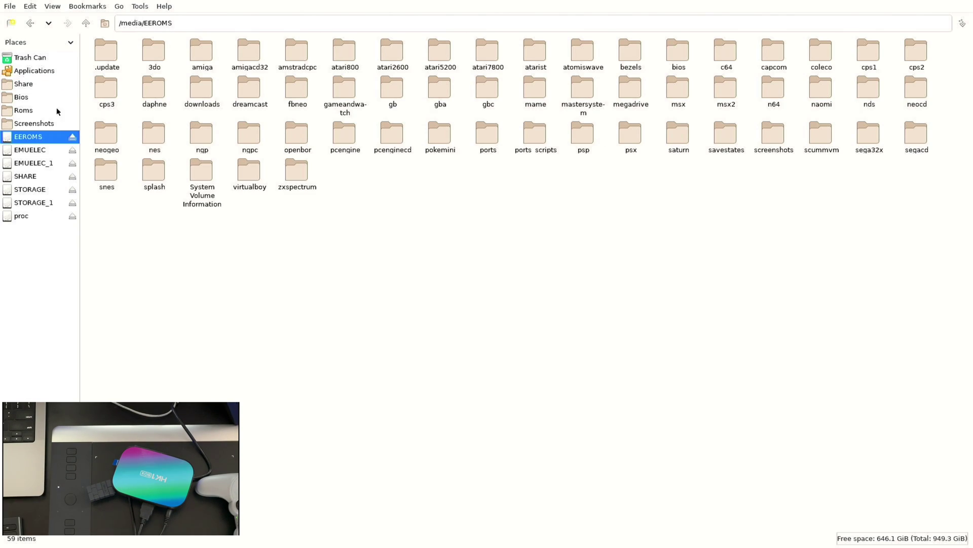
click(52, 7)
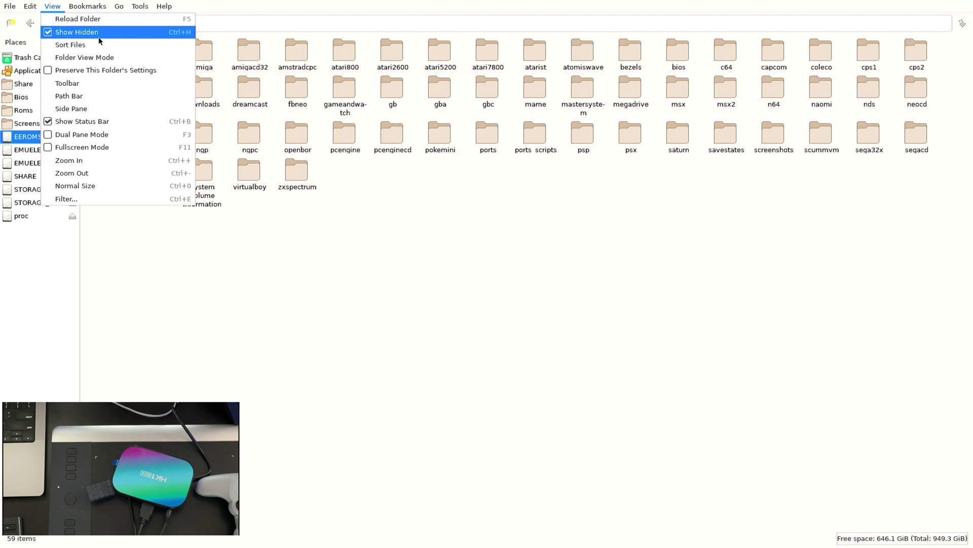
mouse_move(120, 59)
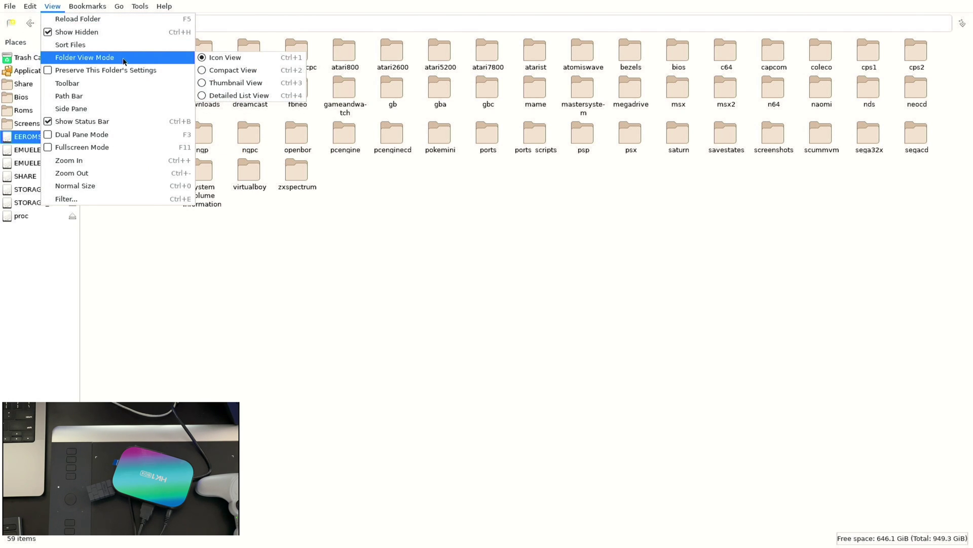
click(211, 93)
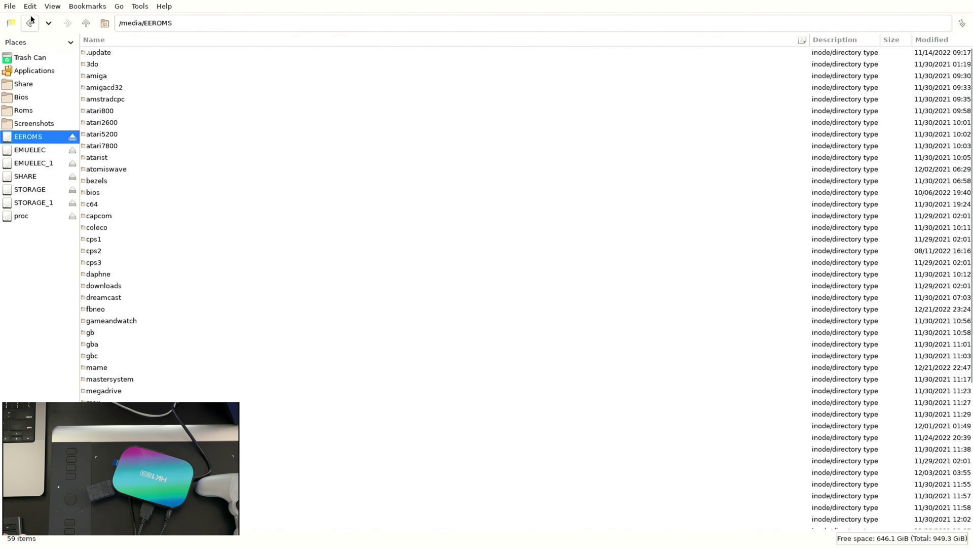
Step: Switch to Dual Pane Mode and select the atari2600 folder in the left pane
click(46, 10)
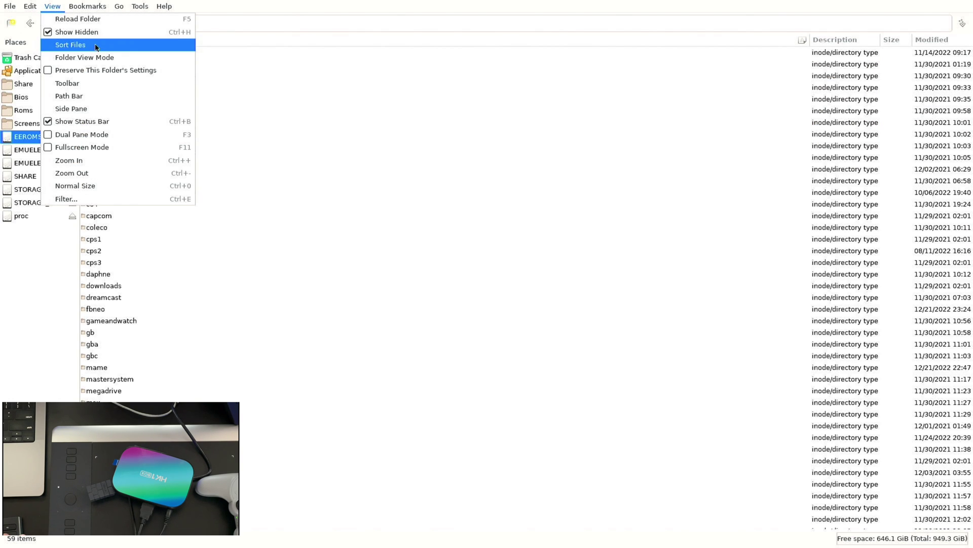
mouse_move(97, 47)
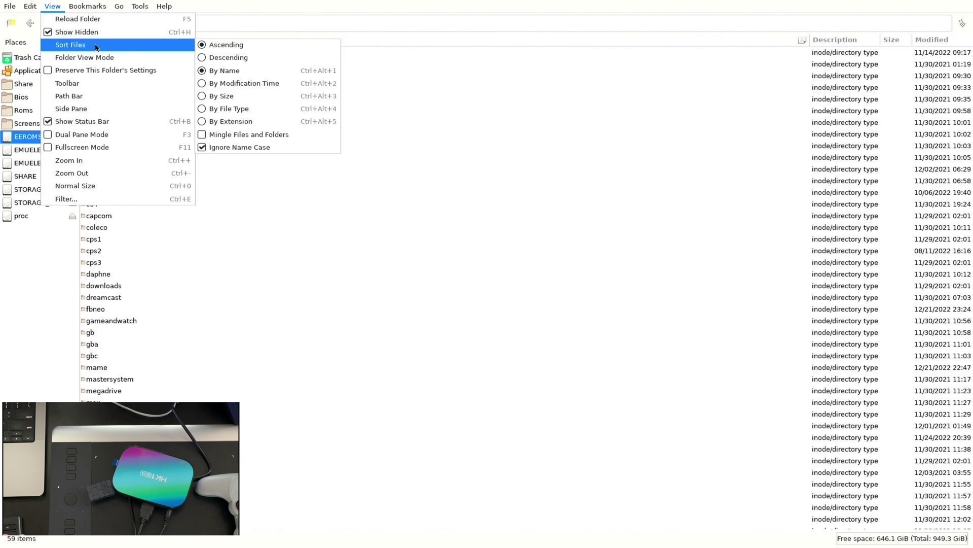
click(109, 136)
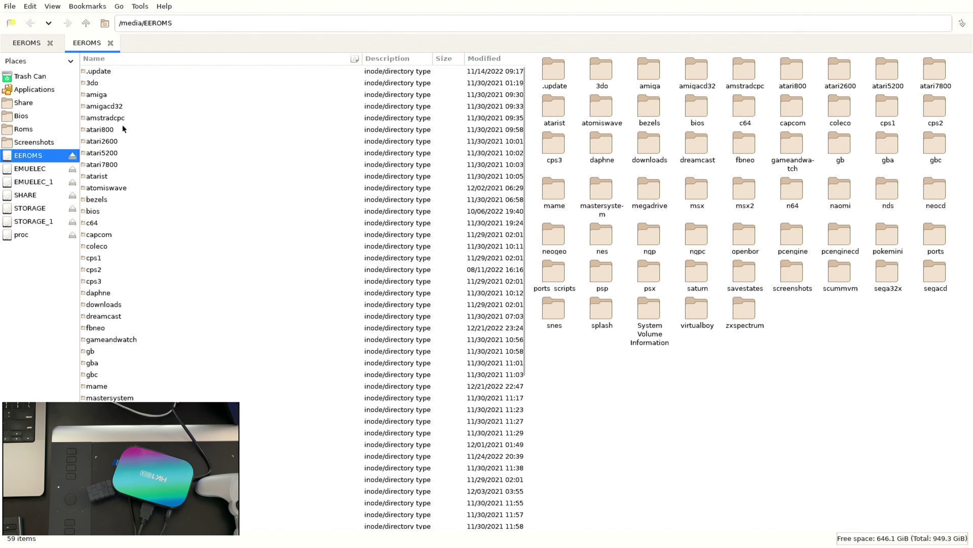
click(122, 147)
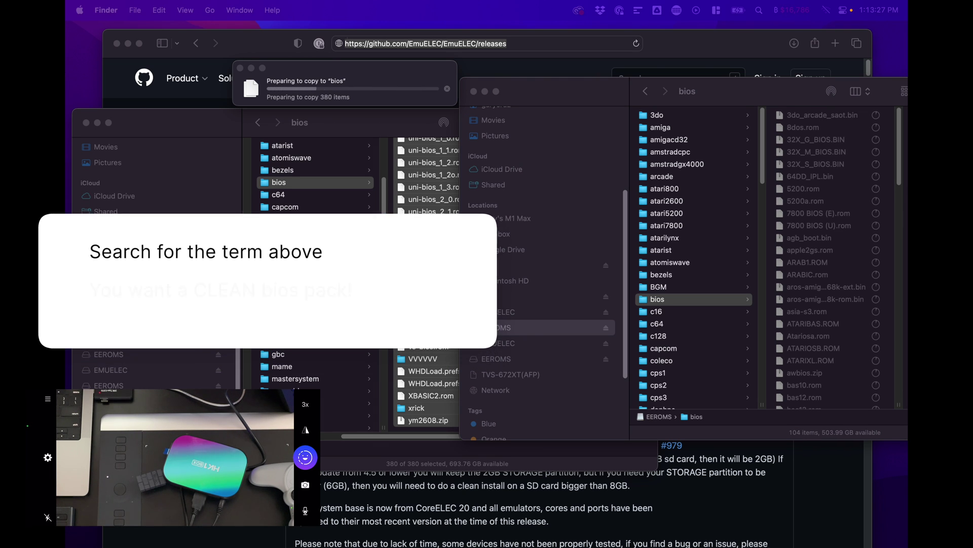
Step: While the BIOS files copy into the card's bios folder, browse EEROMS and open the gb and nes folders
click(660, 303)
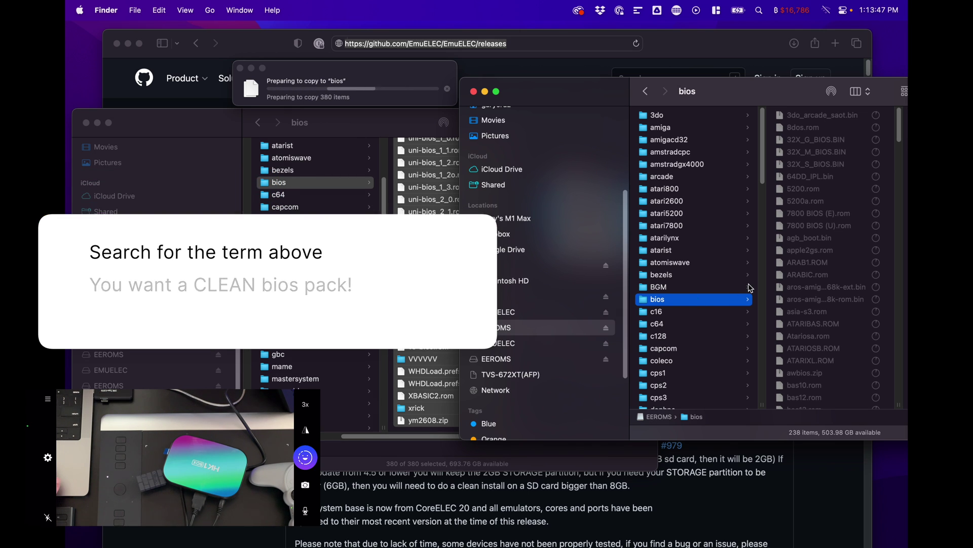
scroll(816, 208, down, 5)
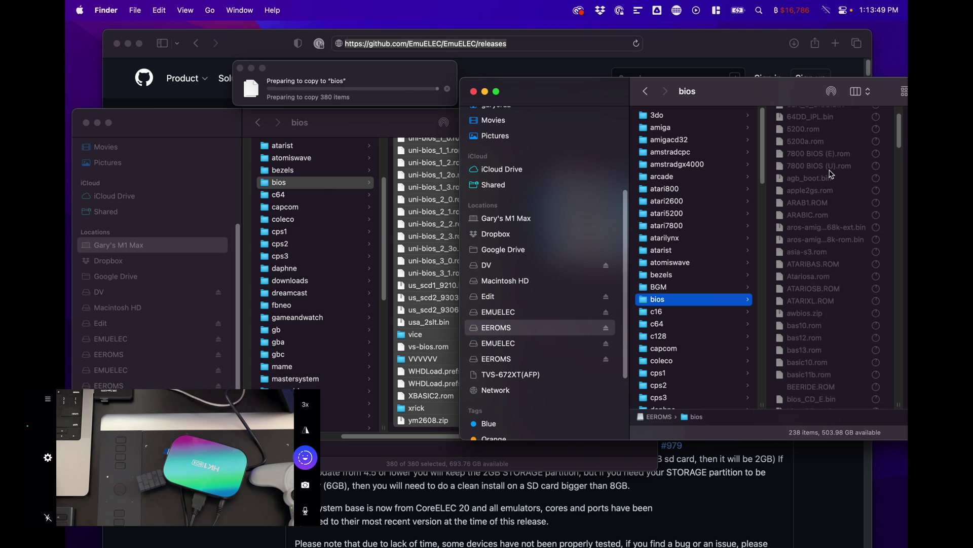
scroll(831, 175, up, 5)
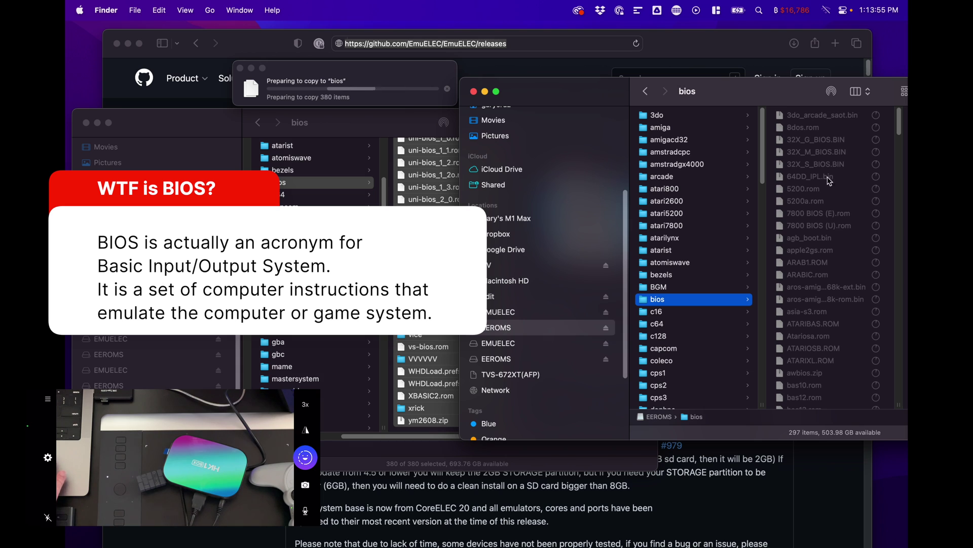
scroll(711, 237, down, 5)
scroll(711, 237, down, 10)
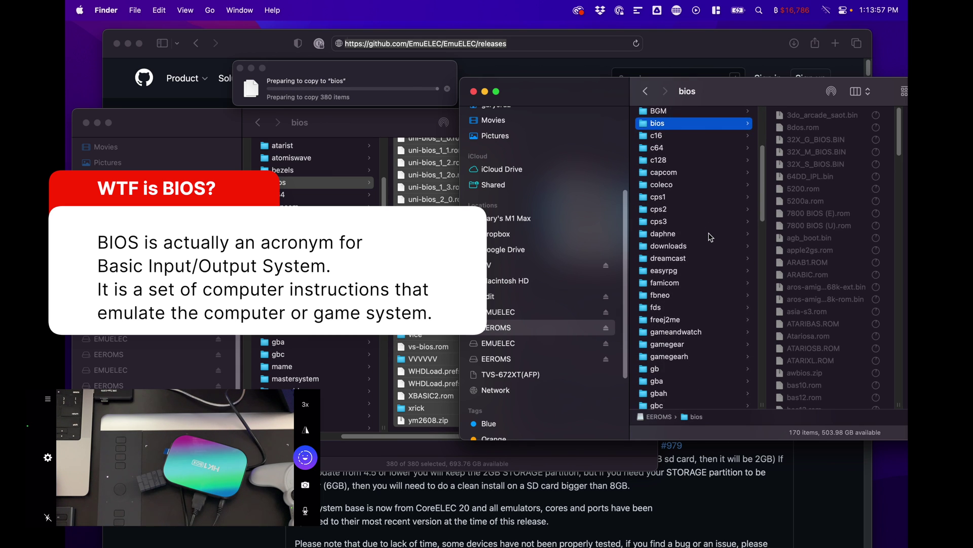
scroll(711, 237, up, 6)
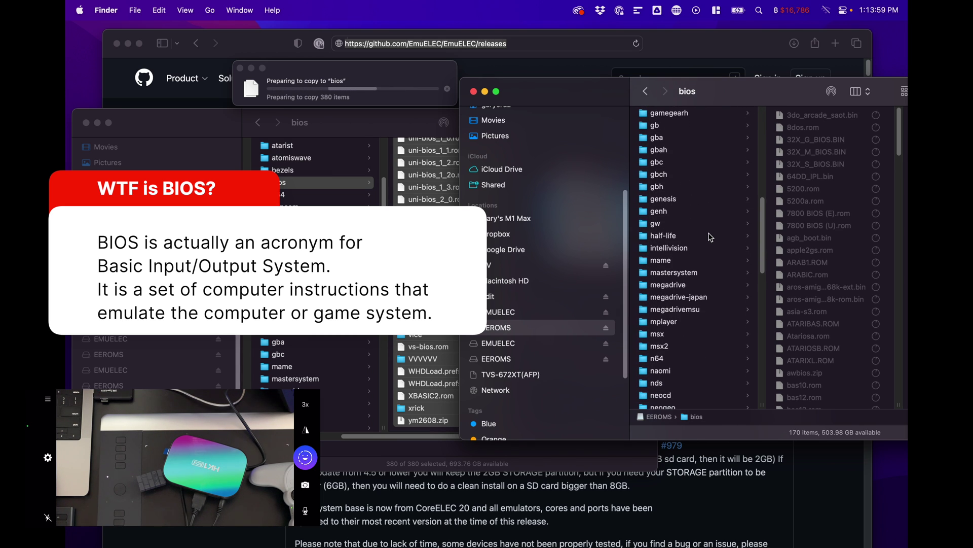
scroll(711, 236, down, 1)
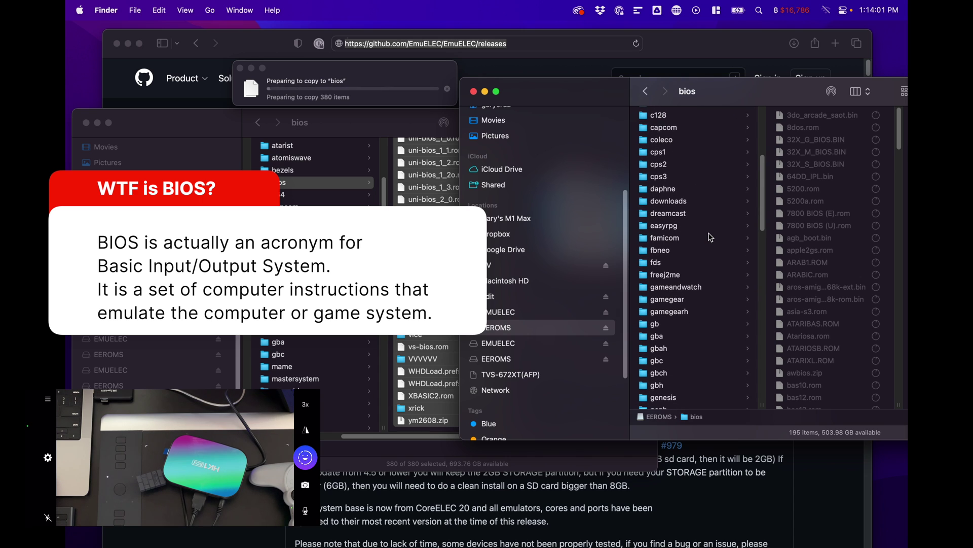
scroll(711, 237, down, 10)
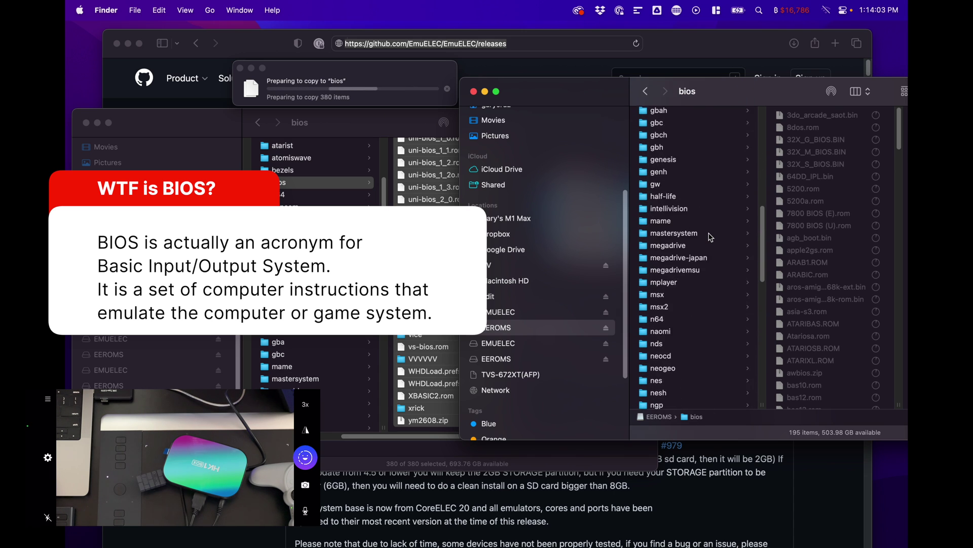
scroll(642, 345, up, 10)
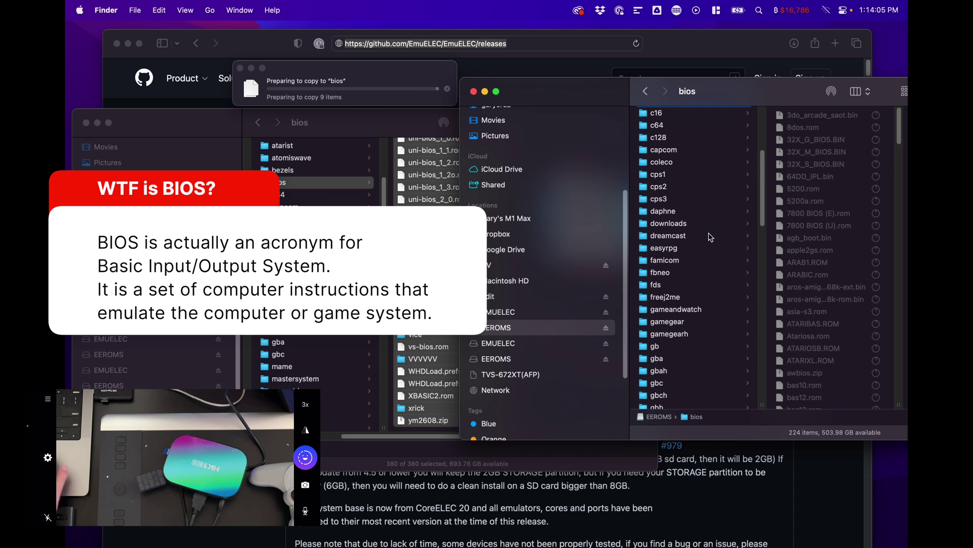
click(643, 345)
scroll(654, 345, down, 10)
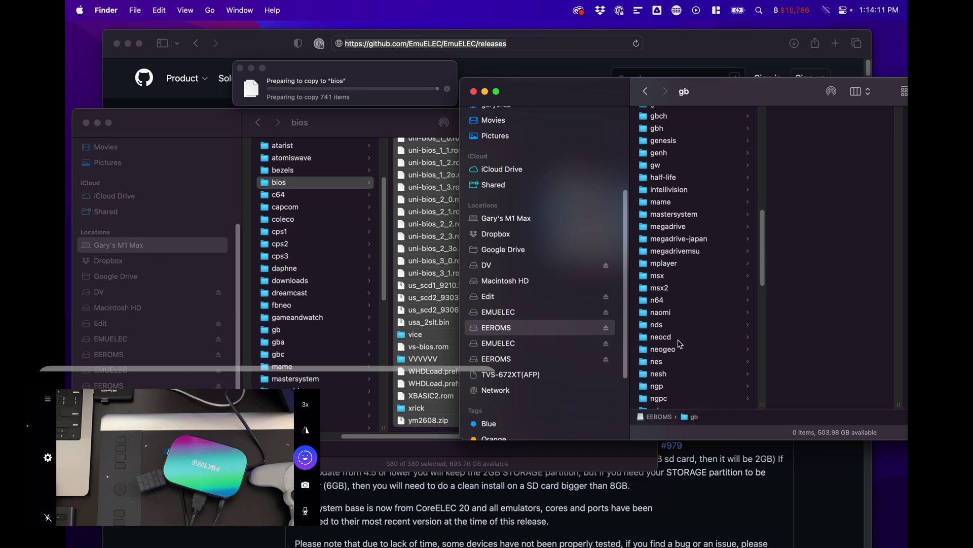
click(673, 361)
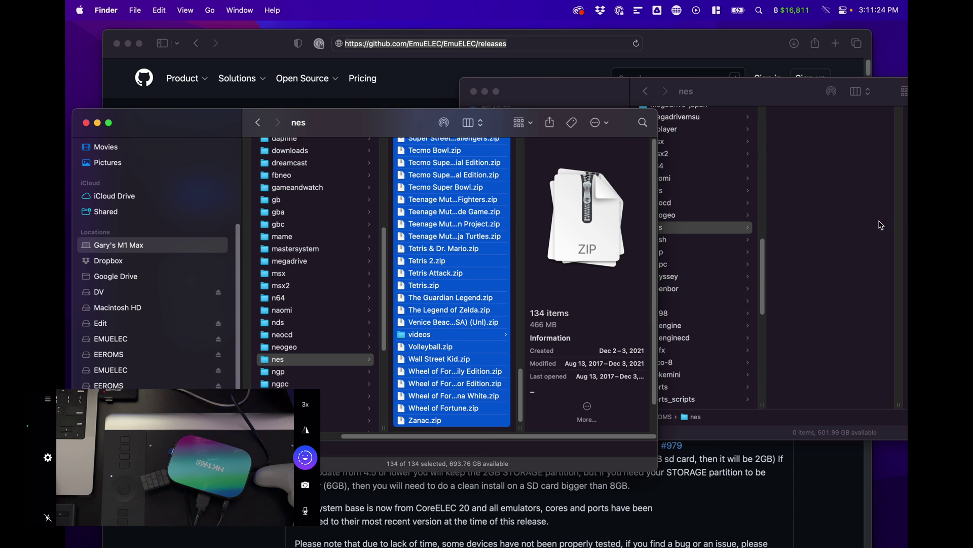
Step: Paste the 134 NES zips into the card's nes folder, then eject the EEROMS card
click(848, 237)
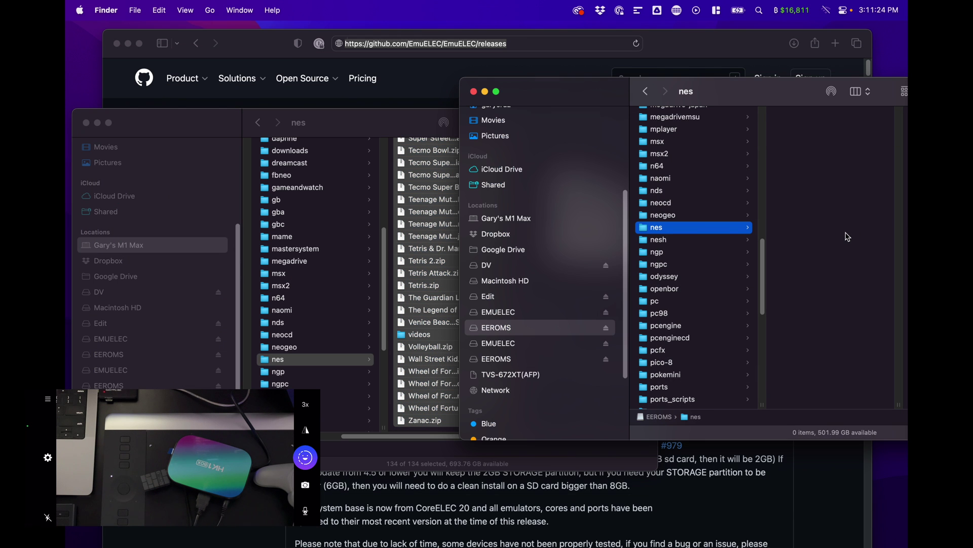
key(super+v)
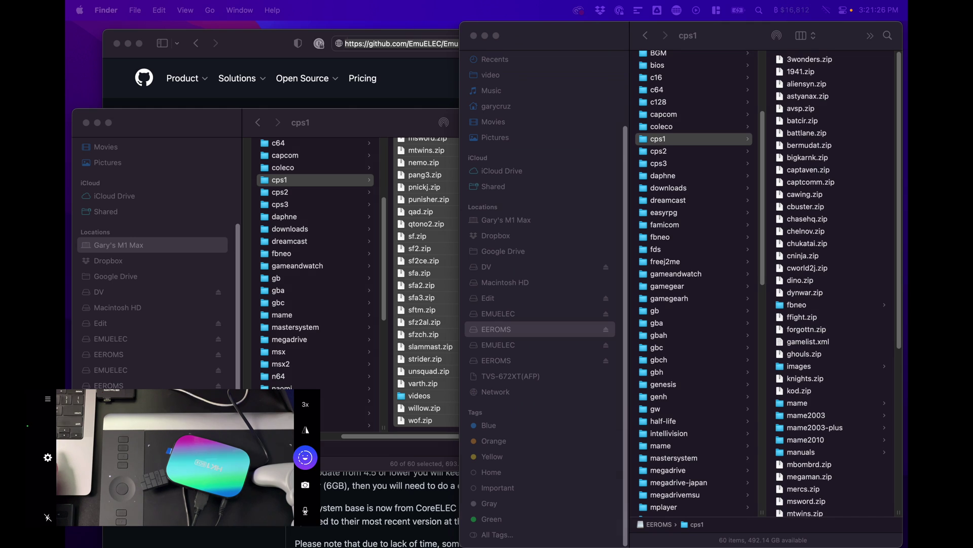
click(569, 53)
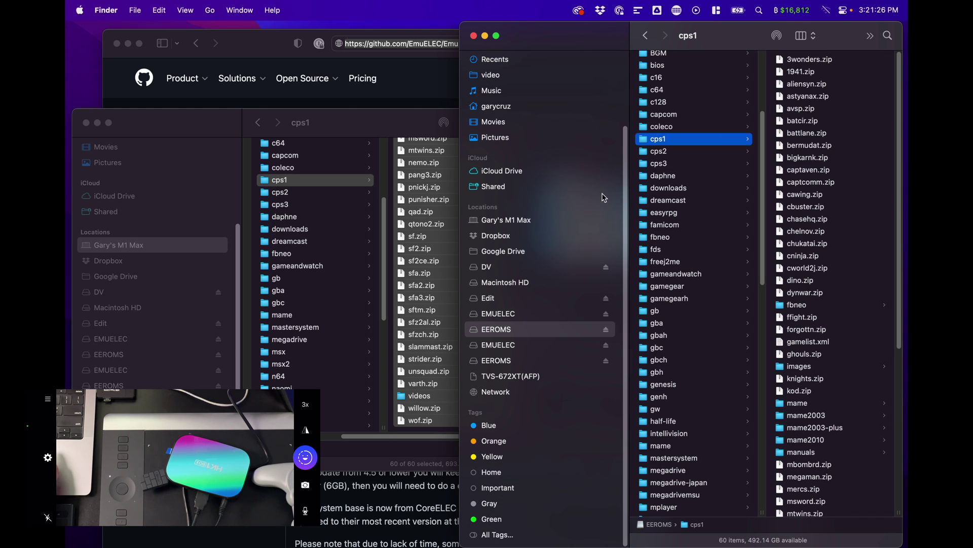
click(606, 330)
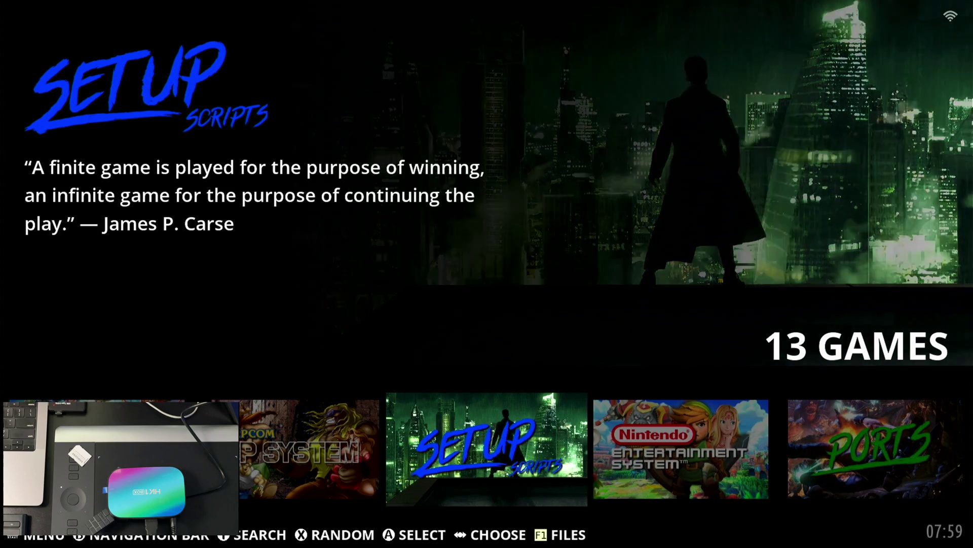
key(Right)
key(Left)
key(Left)
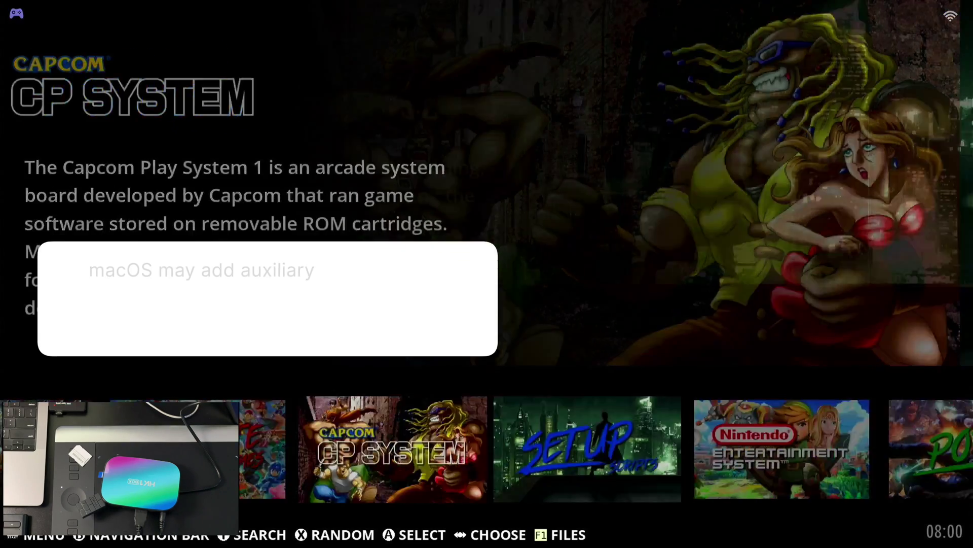
key(Return)
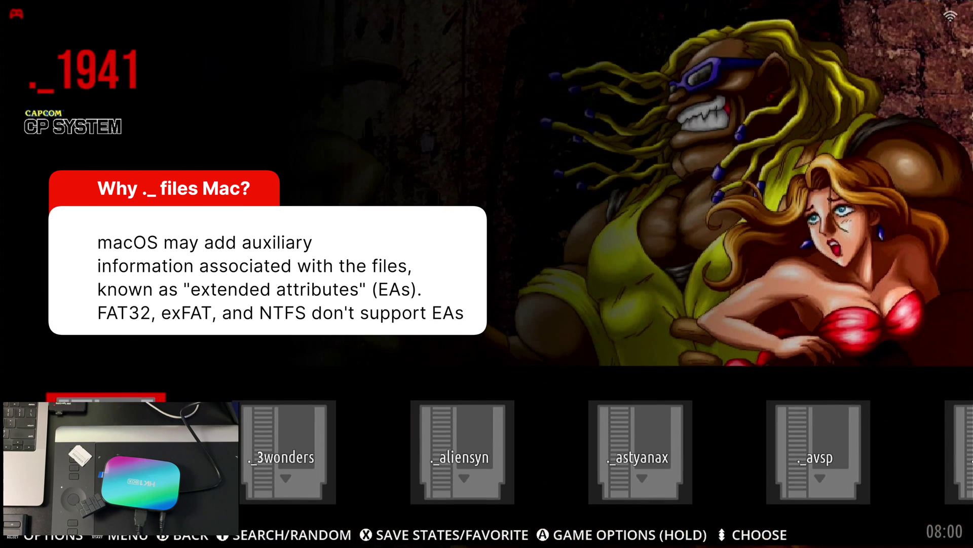
key(Right)
key(Right)
key(Right)
key(Right)
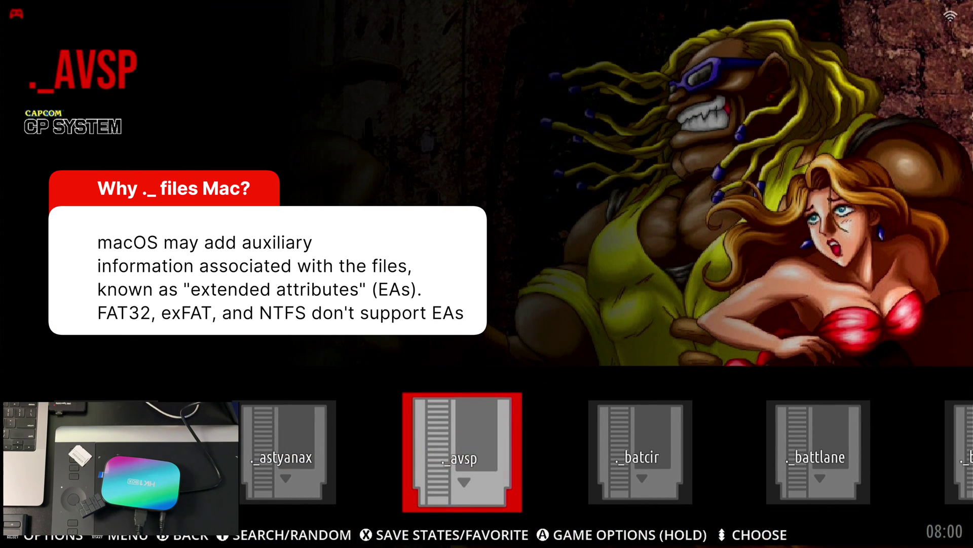
key(Left)
key(Left)
key(Left)
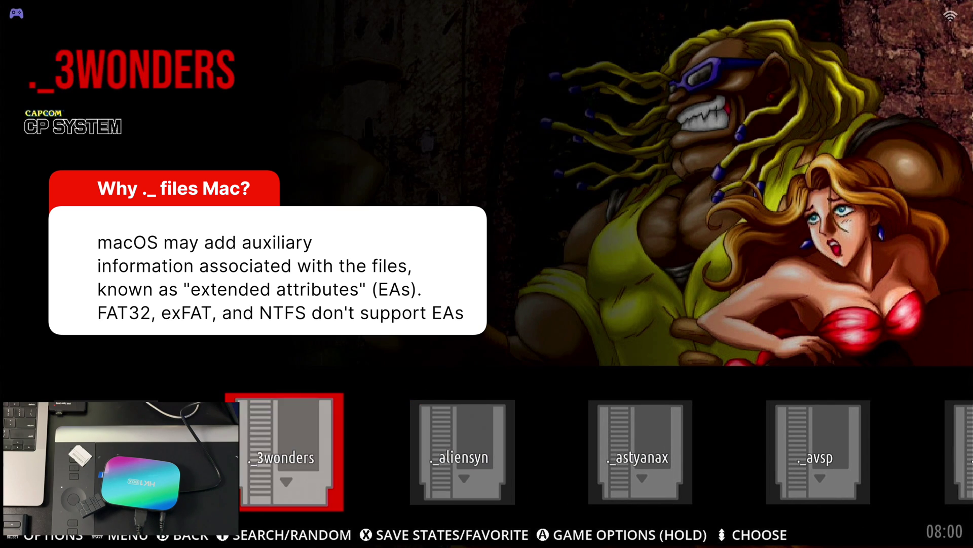
key(Right)
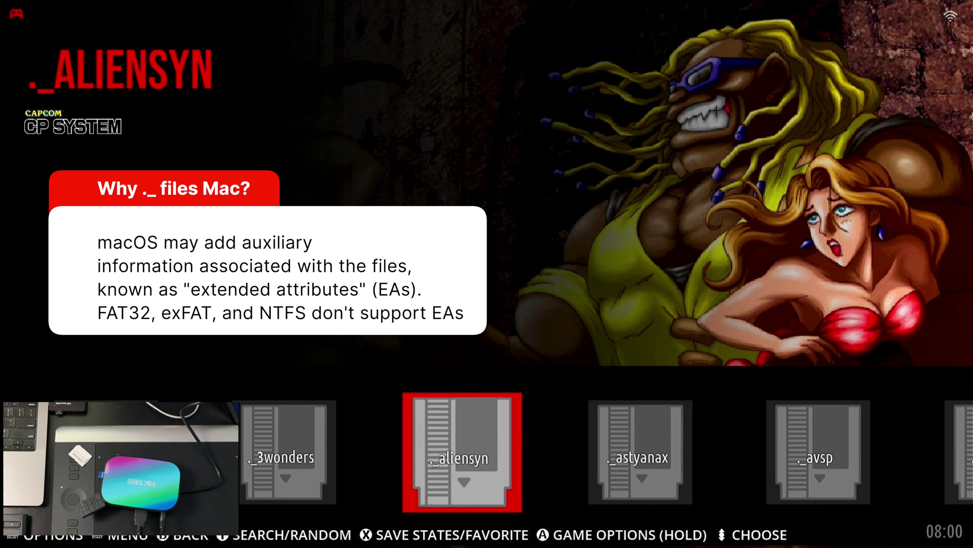
key(Right)
key(Right)
key(Right)
key(Right)
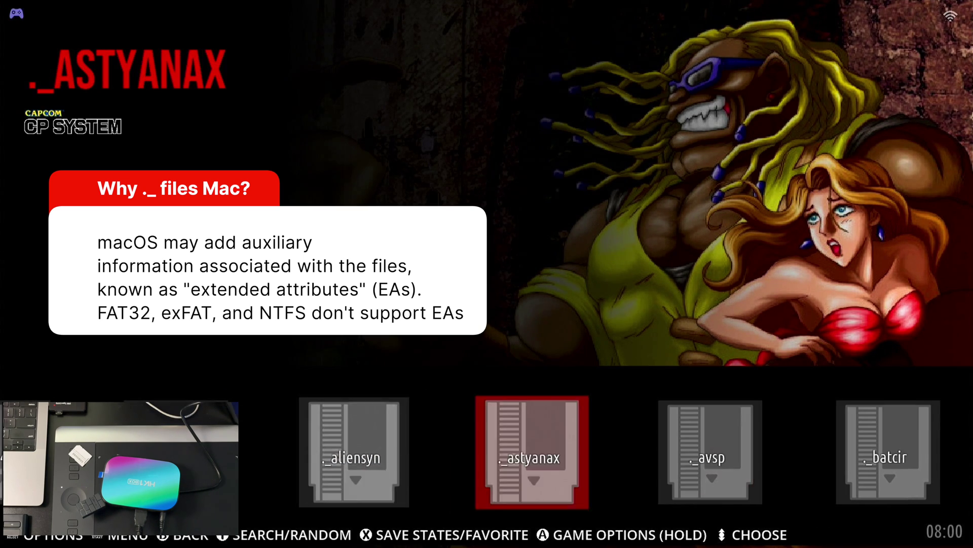
key(Right)
key(Right)
key(Right)
key(Right)
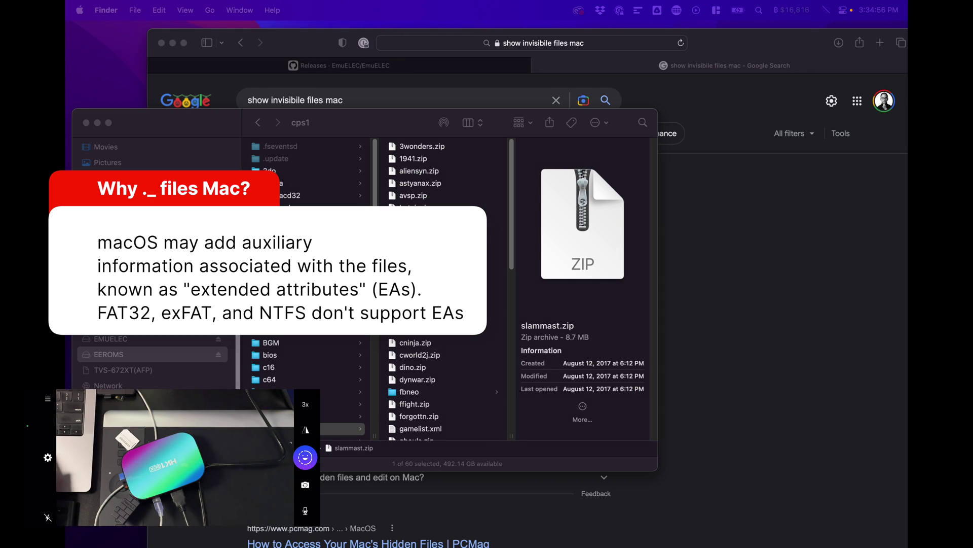
click(122, 358)
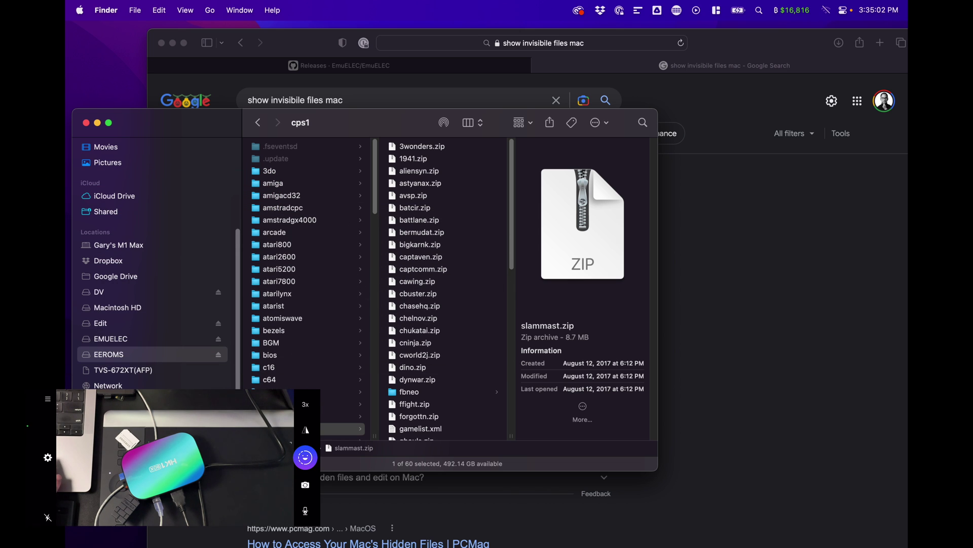
click(342, 416)
click(343, 429)
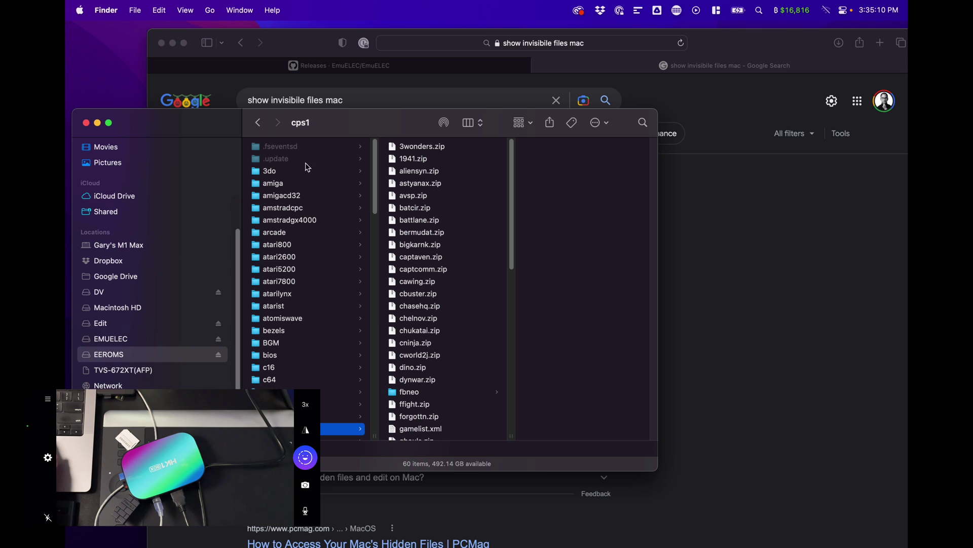
scroll(471, 192, down, 15)
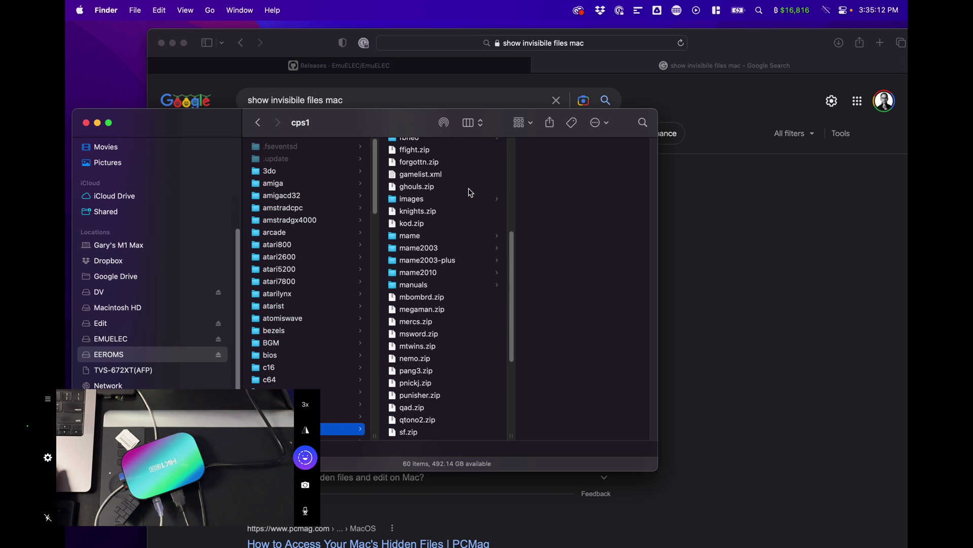
scroll(471, 194, up, 15)
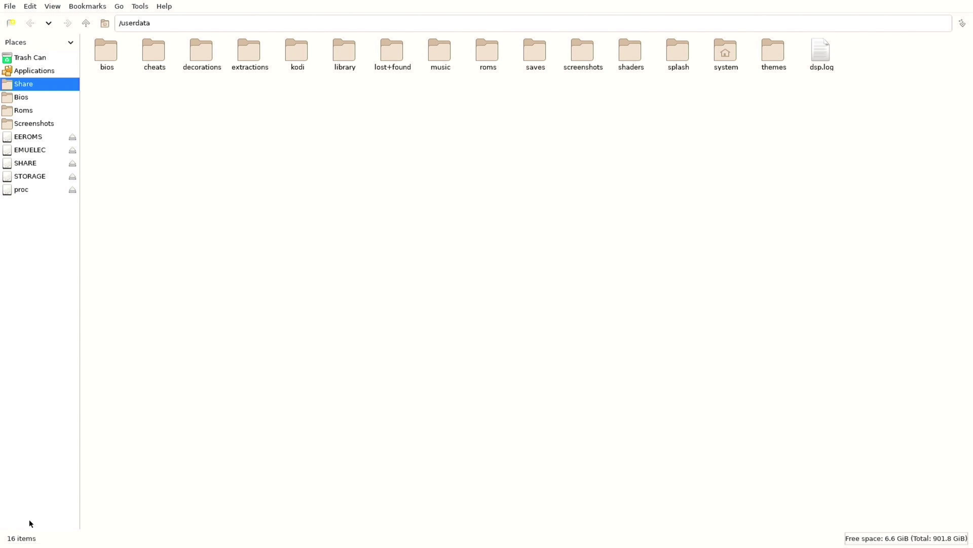
Step: Open the cps1 folder on the EEROMS drive and inspect its ._ metadata files, starting at ._3wonders.zip
click(28, 137)
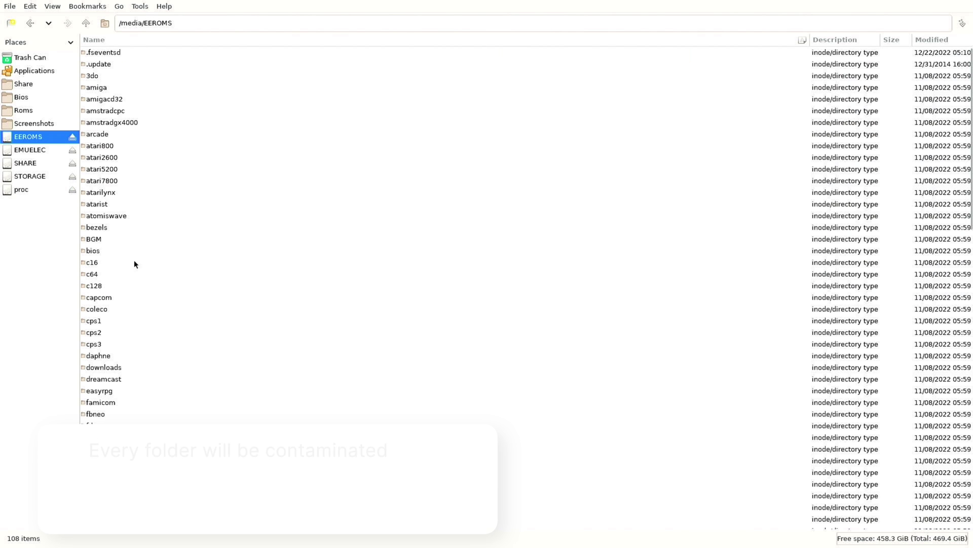
double_click(93, 322)
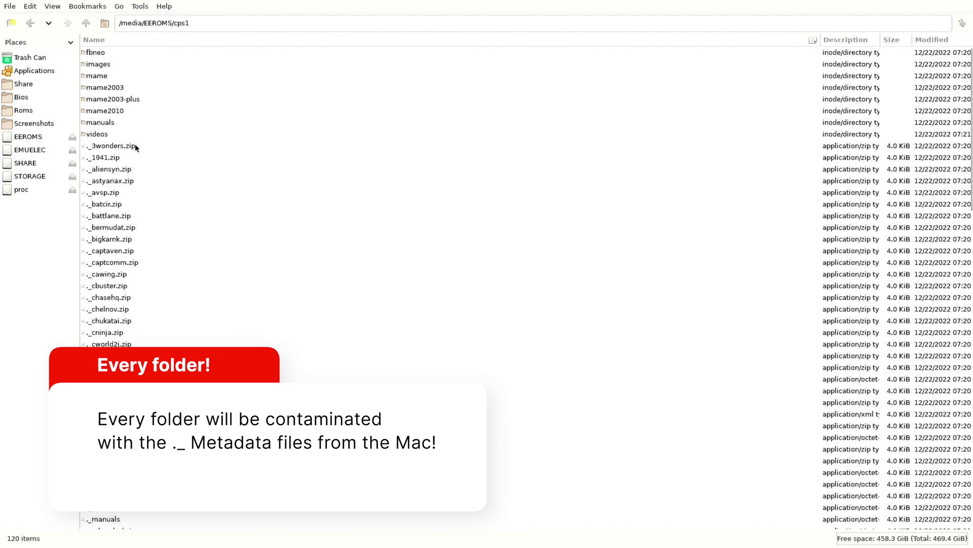
click(114, 146)
scroll(208, 225, down, 15)
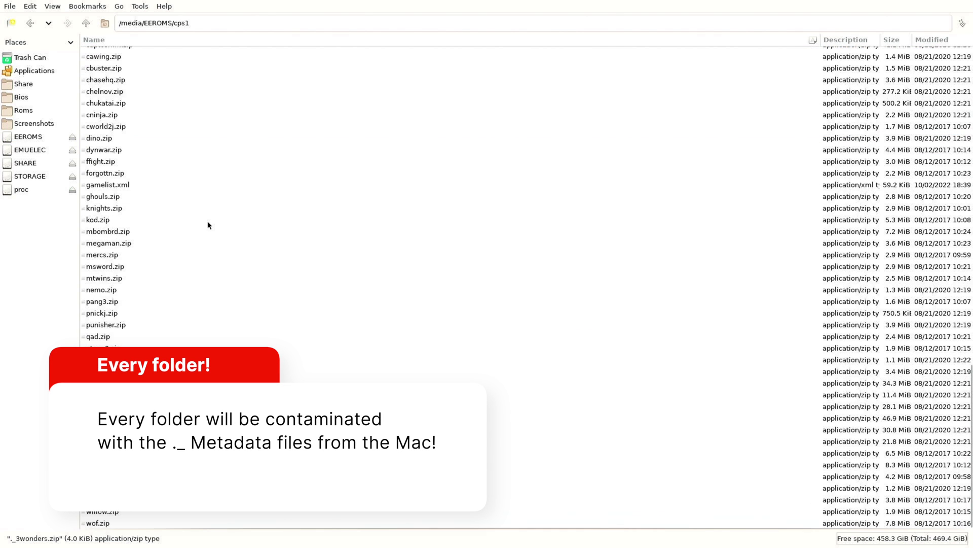
scroll(208, 223, up, 9)
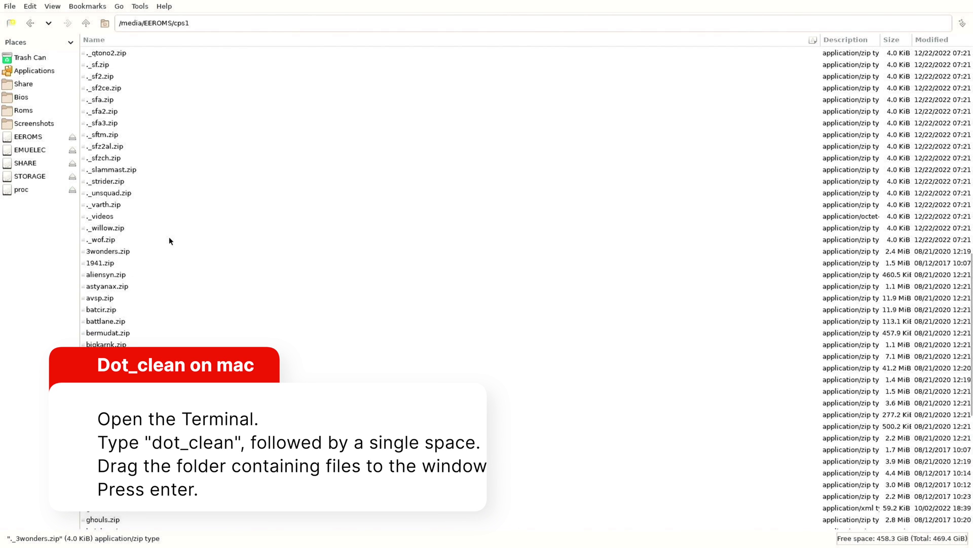
Step: Select ._3wonders.zip through ._wof.zip and permanently delete all 60 metadata files
shift+click(117, 243)
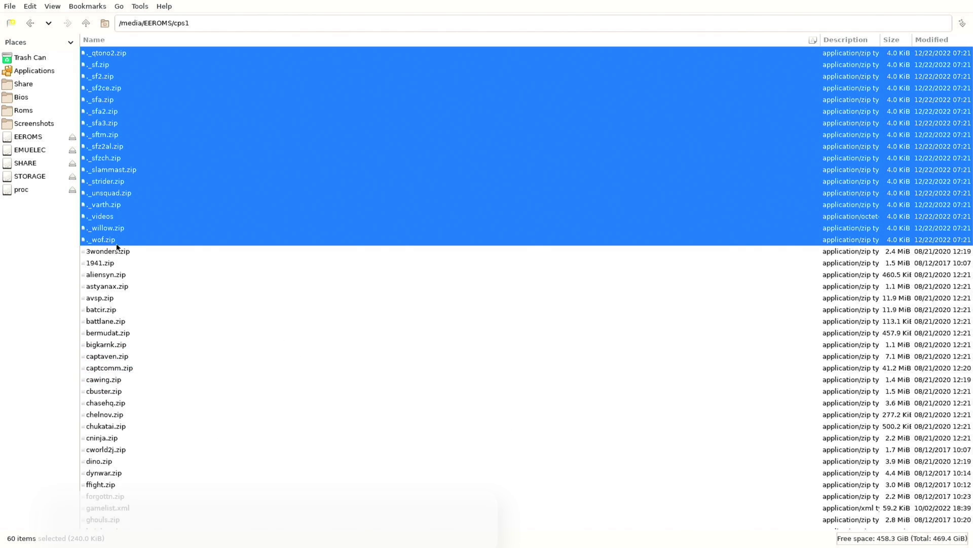
key(Delete)
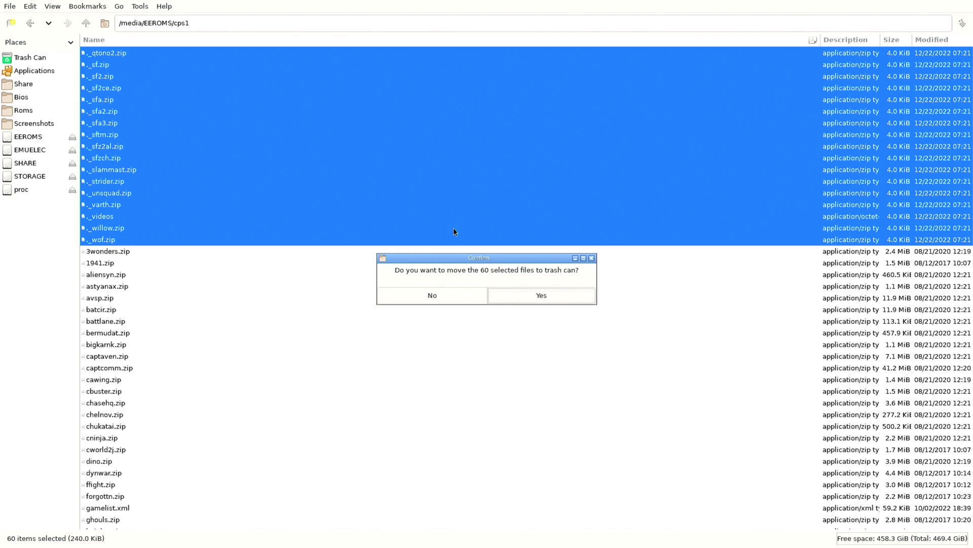
click(545, 296)
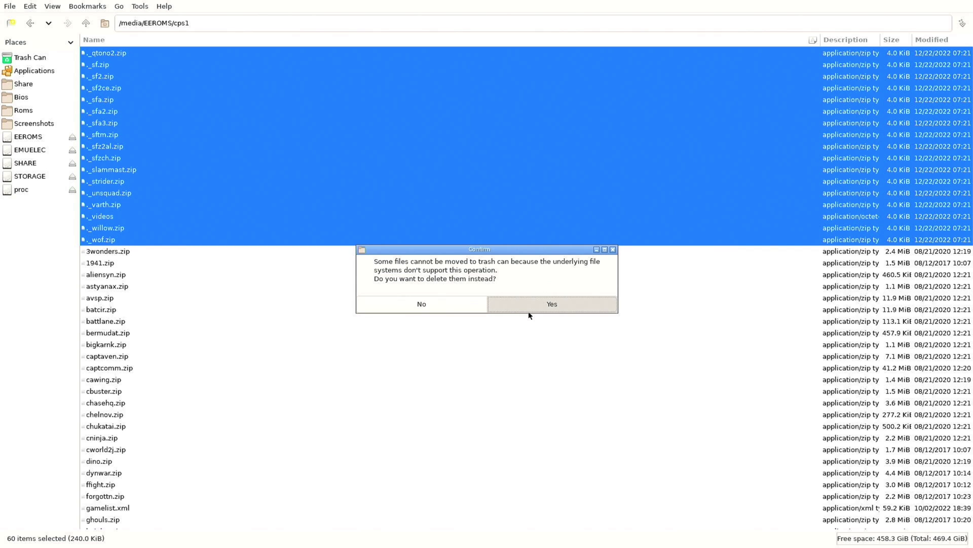
click(529, 311)
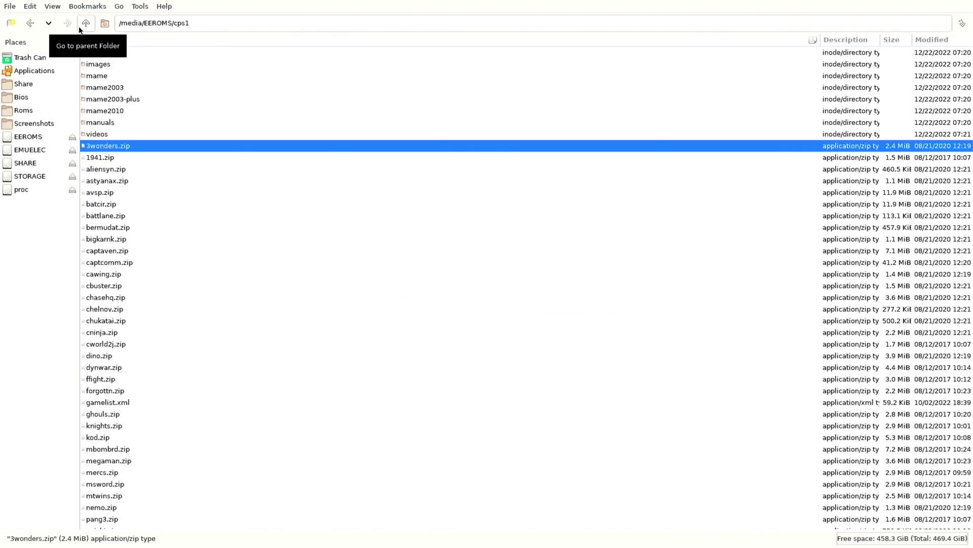
Step: Go back up to the EEROMS drive and open the nes folder
click(85, 23)
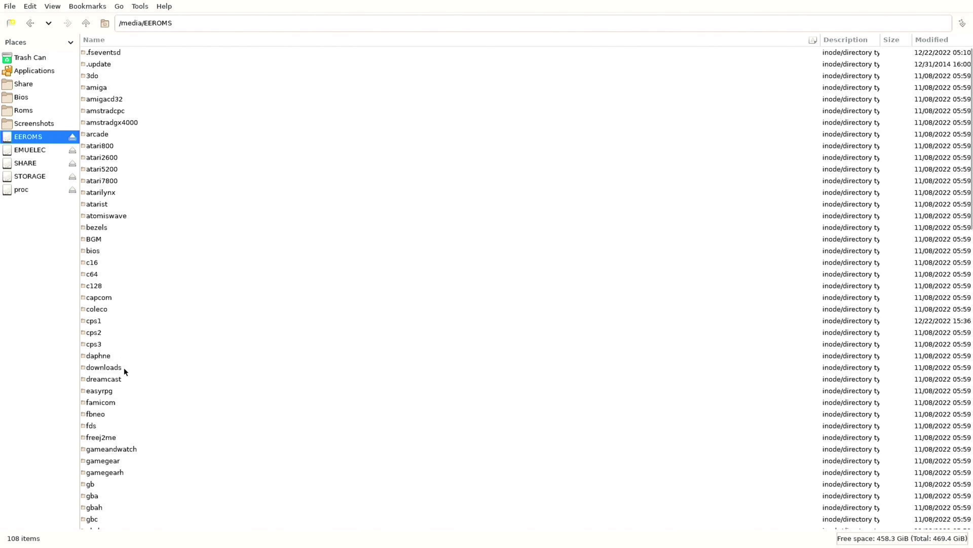
scroll(116, 400, down, 3)
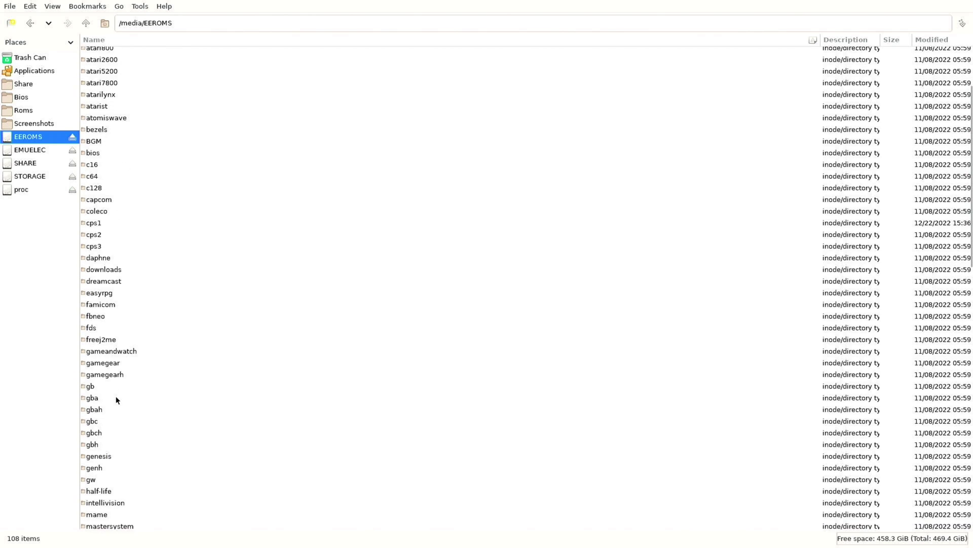
scroll(116, 400, down, 5)
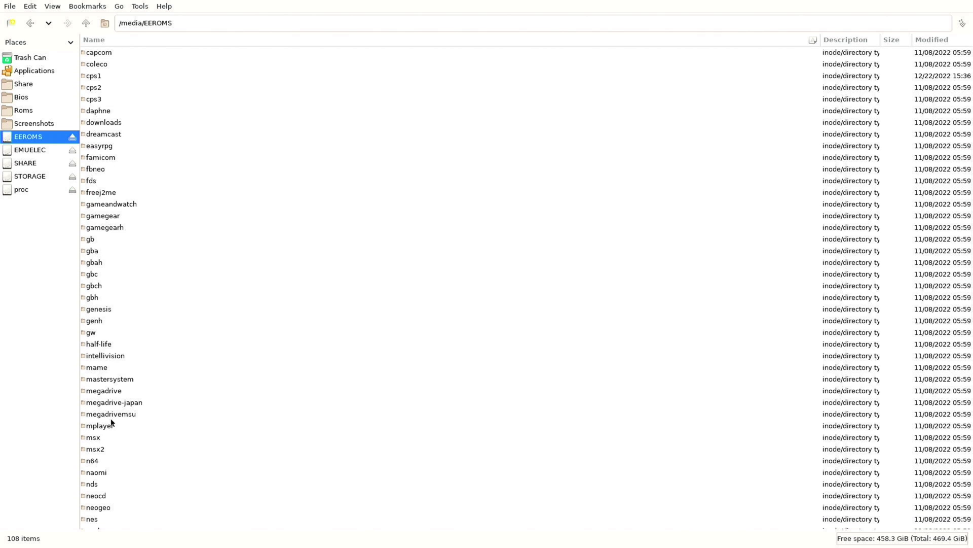
scroll(117, 474, down, 7)
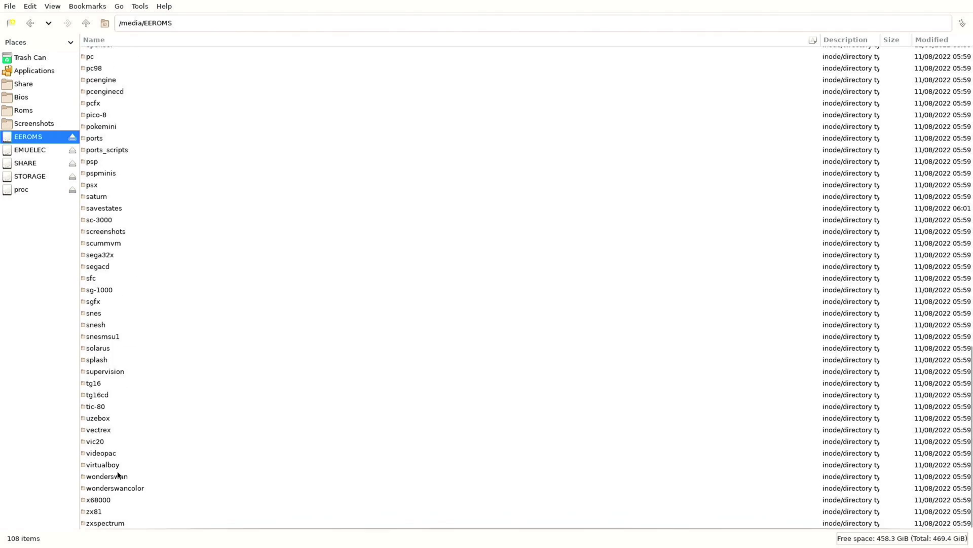
double_click(92, 280)
Step: Delete the 134 ._ files from ._1942.zip to ._Zanac.zip, then open the videos folder
click(132, 88)
scroll(135, 86, down, 20)
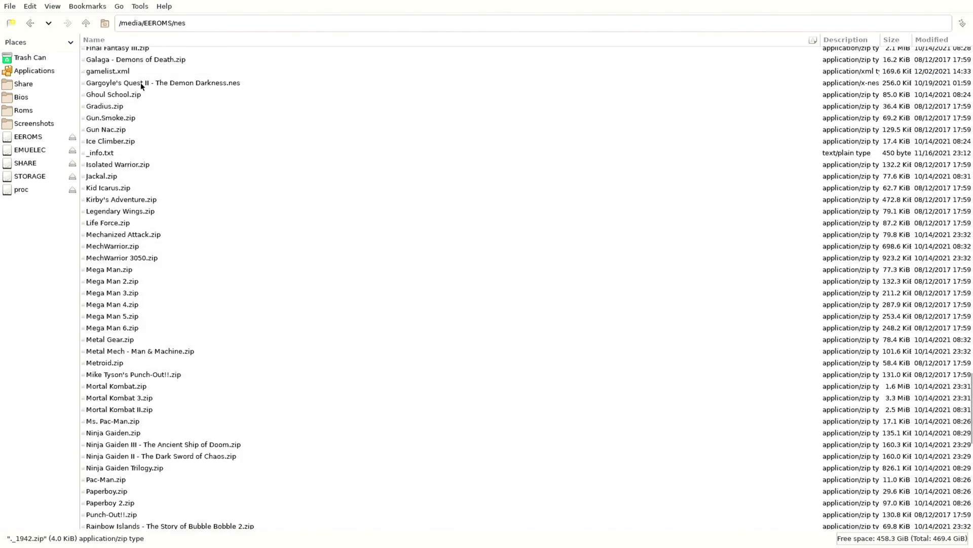
shift+click(129, 321)
key(Delete)
click(537, 296)
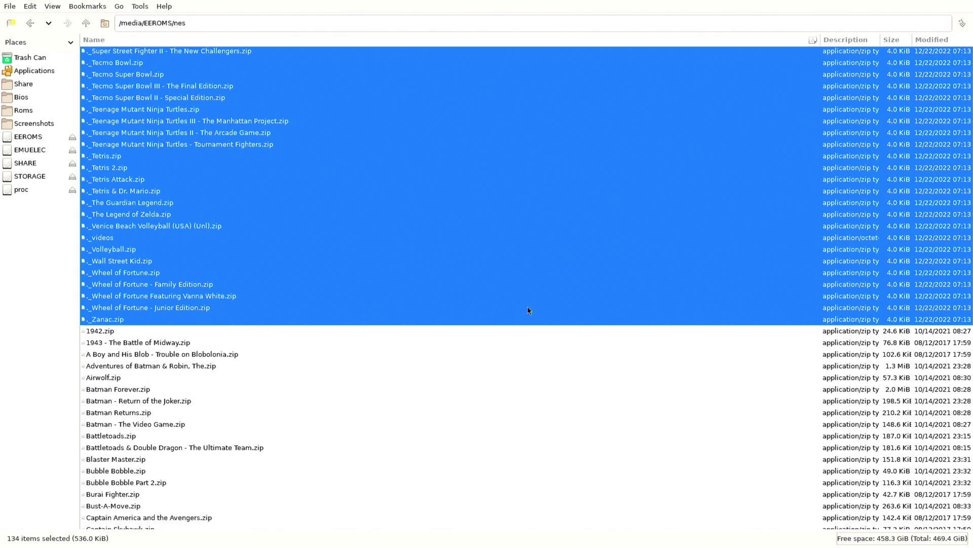
double_click(127, 75)
Step: Move past Sega NAOMI to the Capcom CP System and open its game list
click(159, 55)
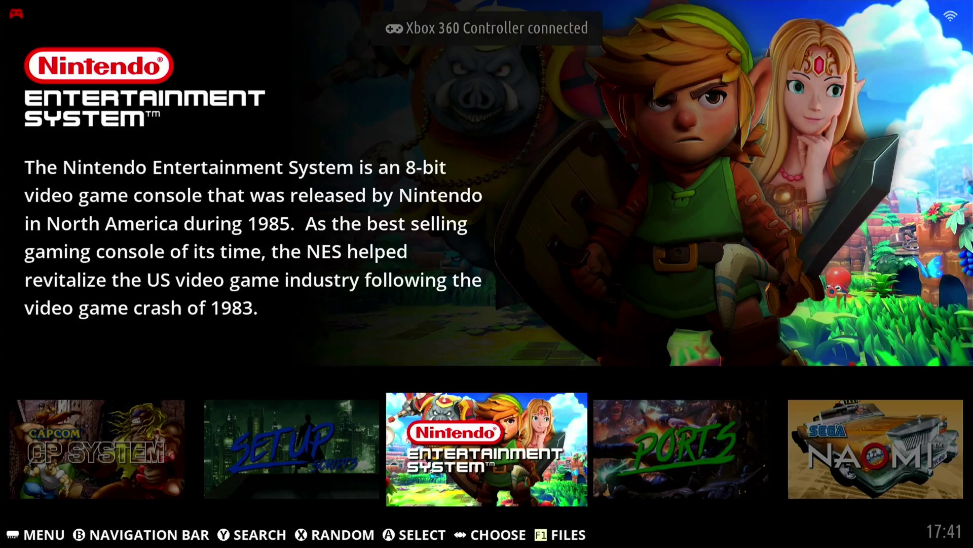
key(Right)
key(Right)
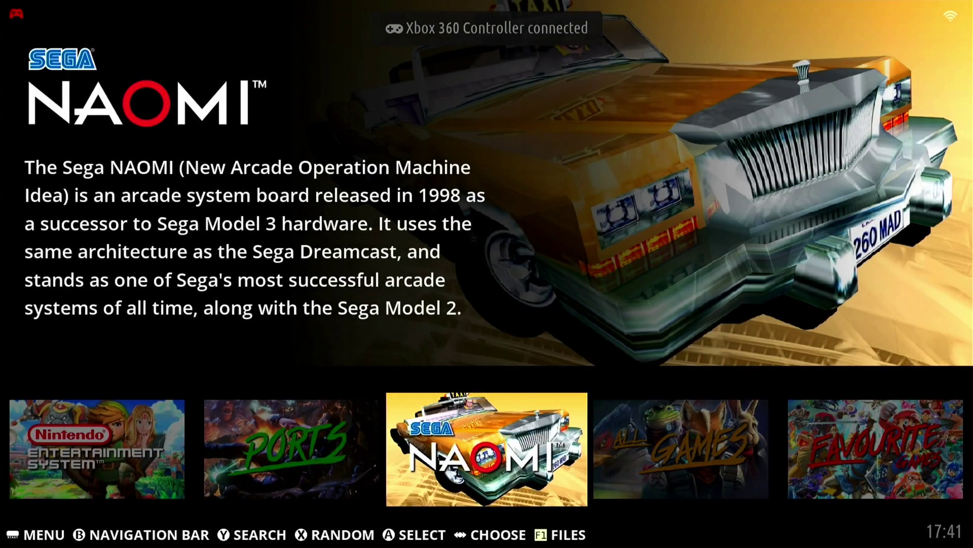
key(Right)
key(Right)
key(Right)
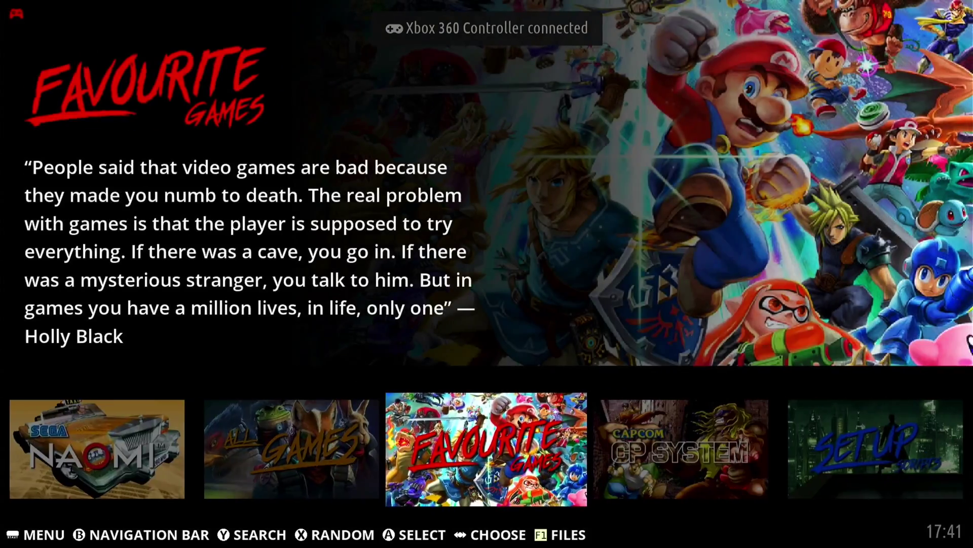
key(Return)
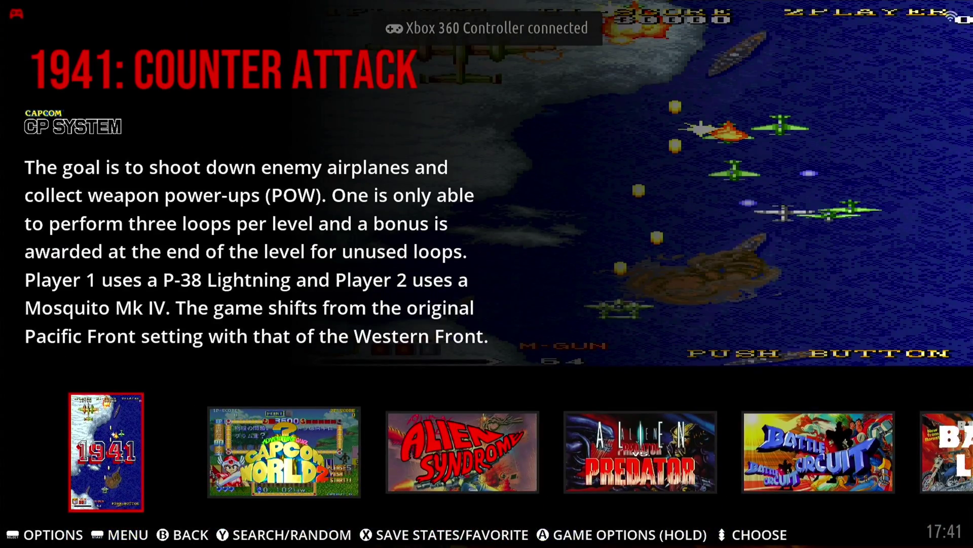
Step: Browse through the Capcom games to Captain Commando, confirming no ._ ghost entries
key(Right)
key(Right)
key(Right)
key(Right)
key(Right)
key(Right)
key(Right)
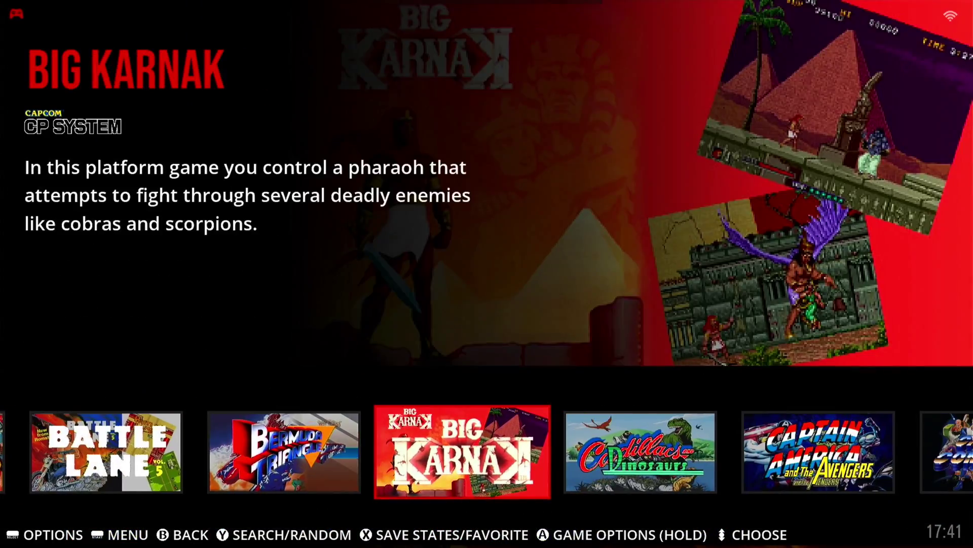
key(Right)
key(Right)
key(Right)
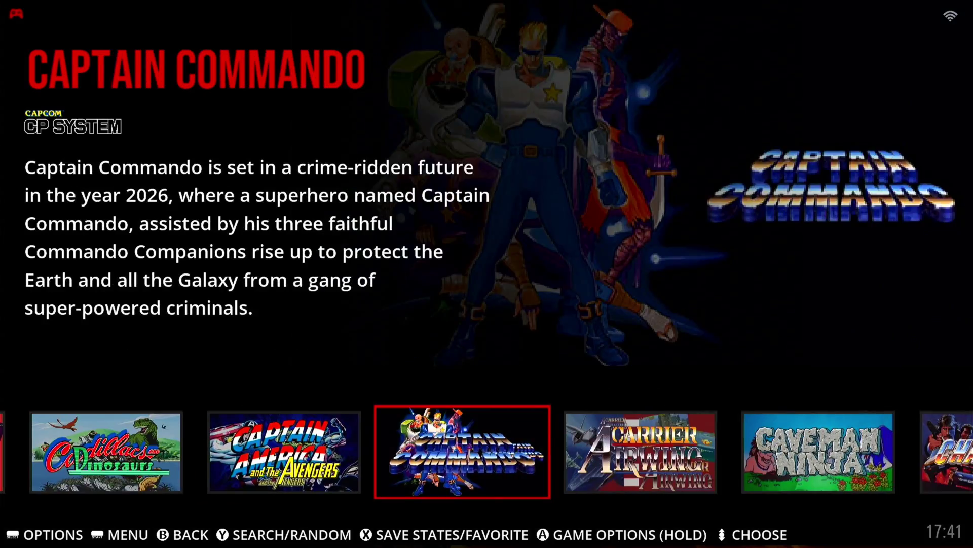
key(Right)
key(Right)
key(Right)
key(Right)
key(Right)
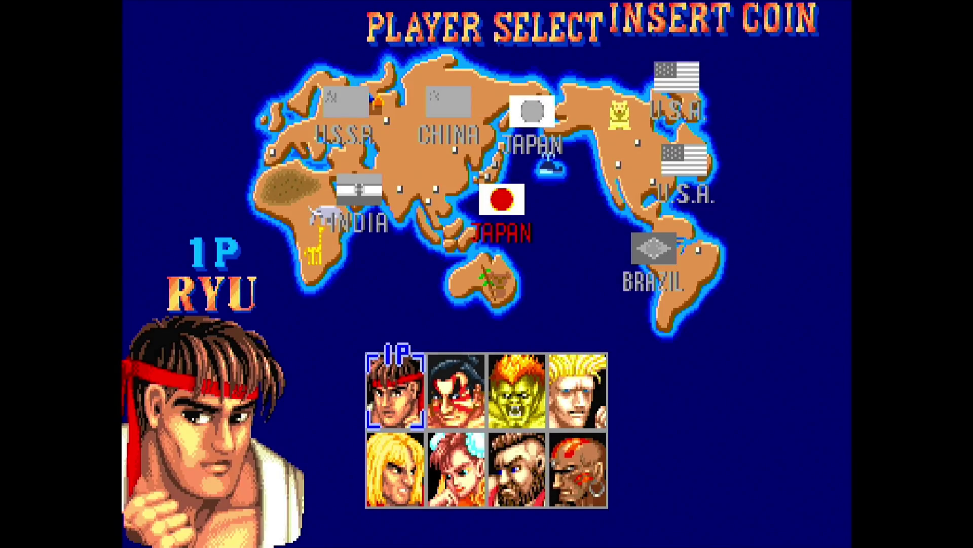